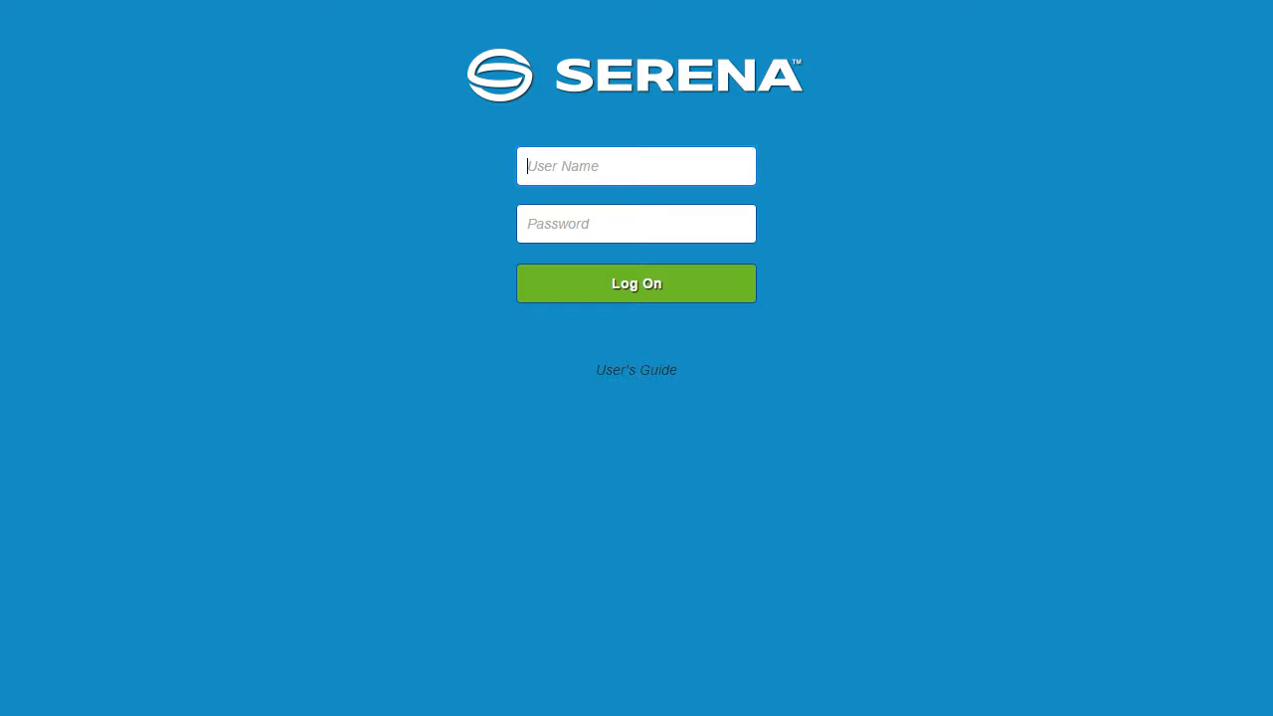
# Log on with the account's user name and start creating a new board under Kanban Boards.
pyautogui.write('carmen')
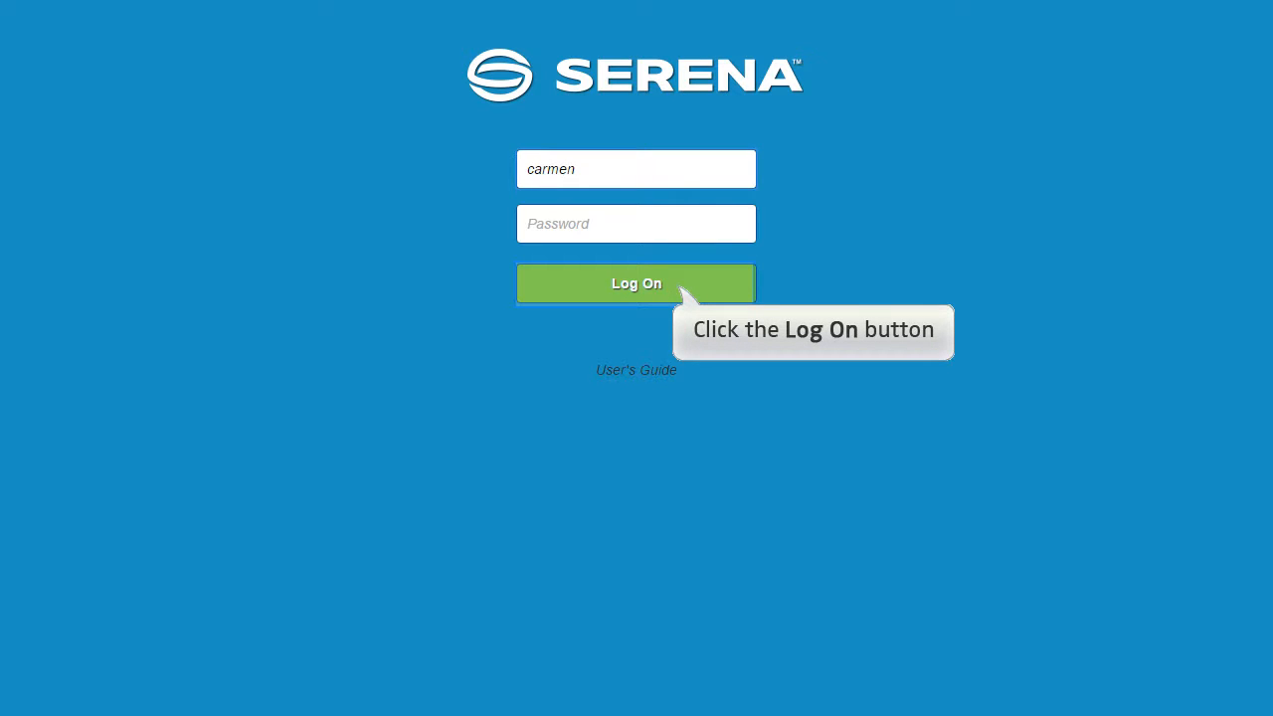
pyautogui.click(680, 286)
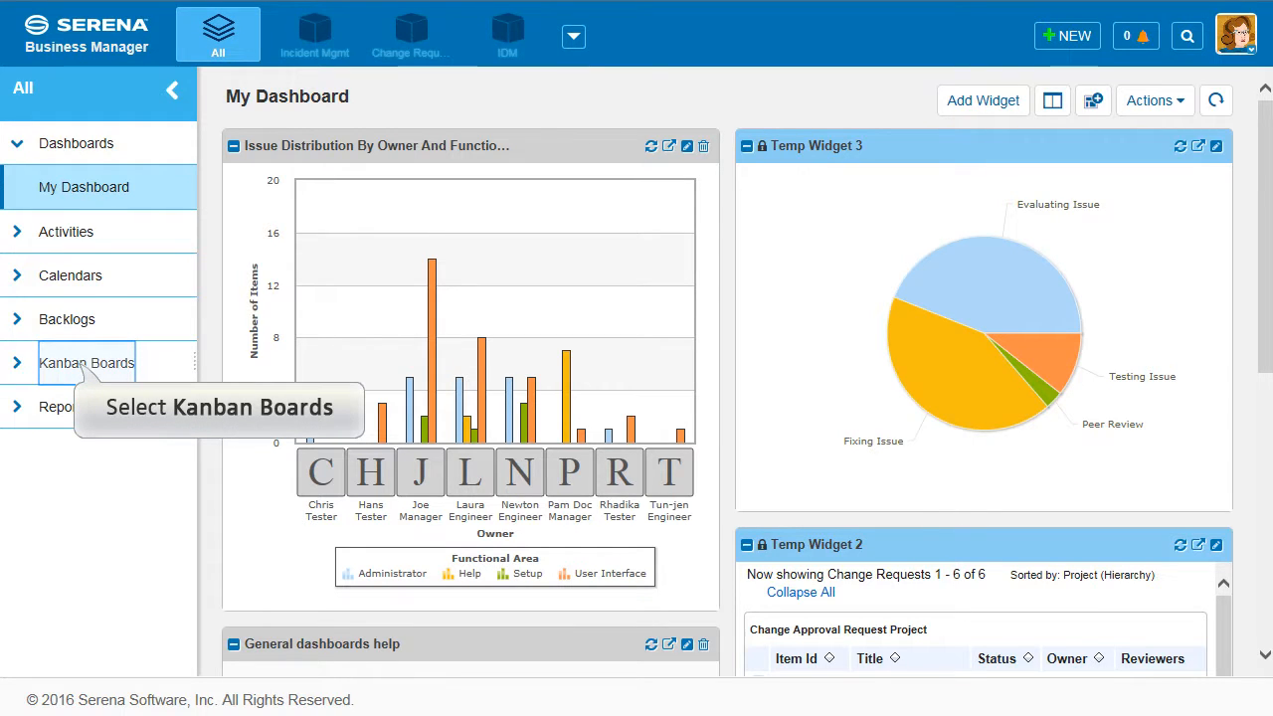
pyautogui.click(86, 363)
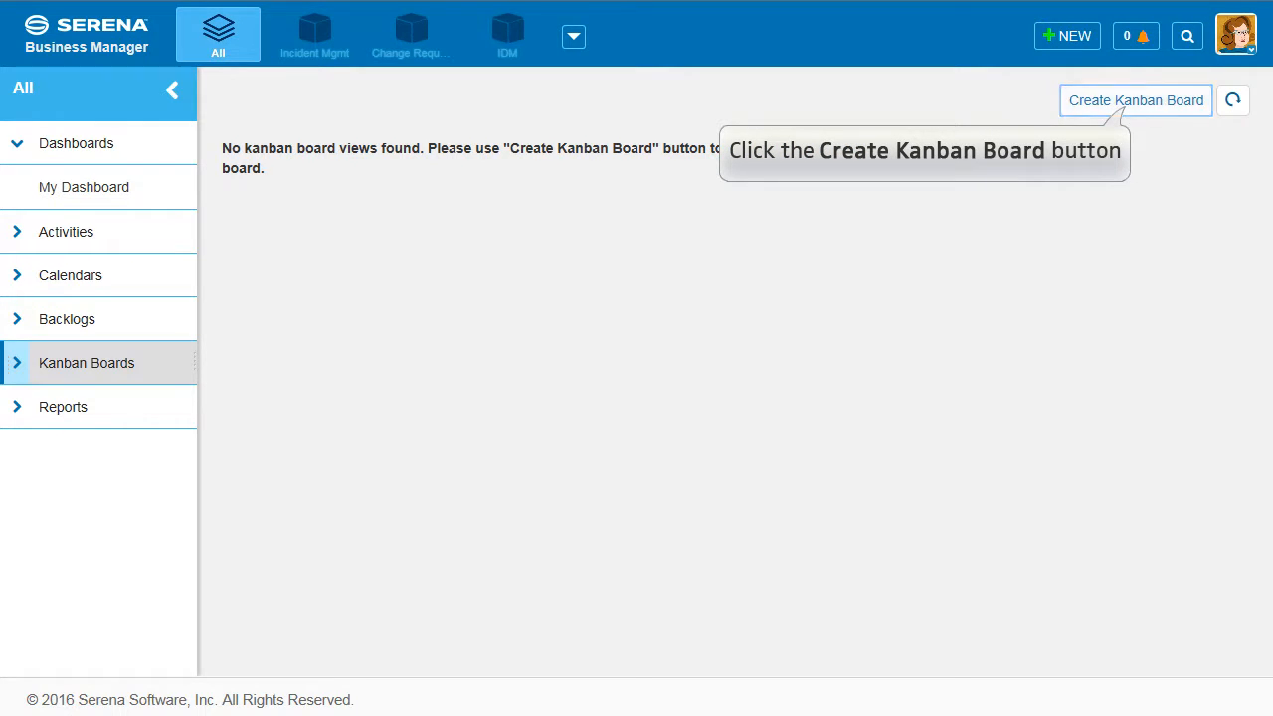
pyautogui.click(1135, 101)
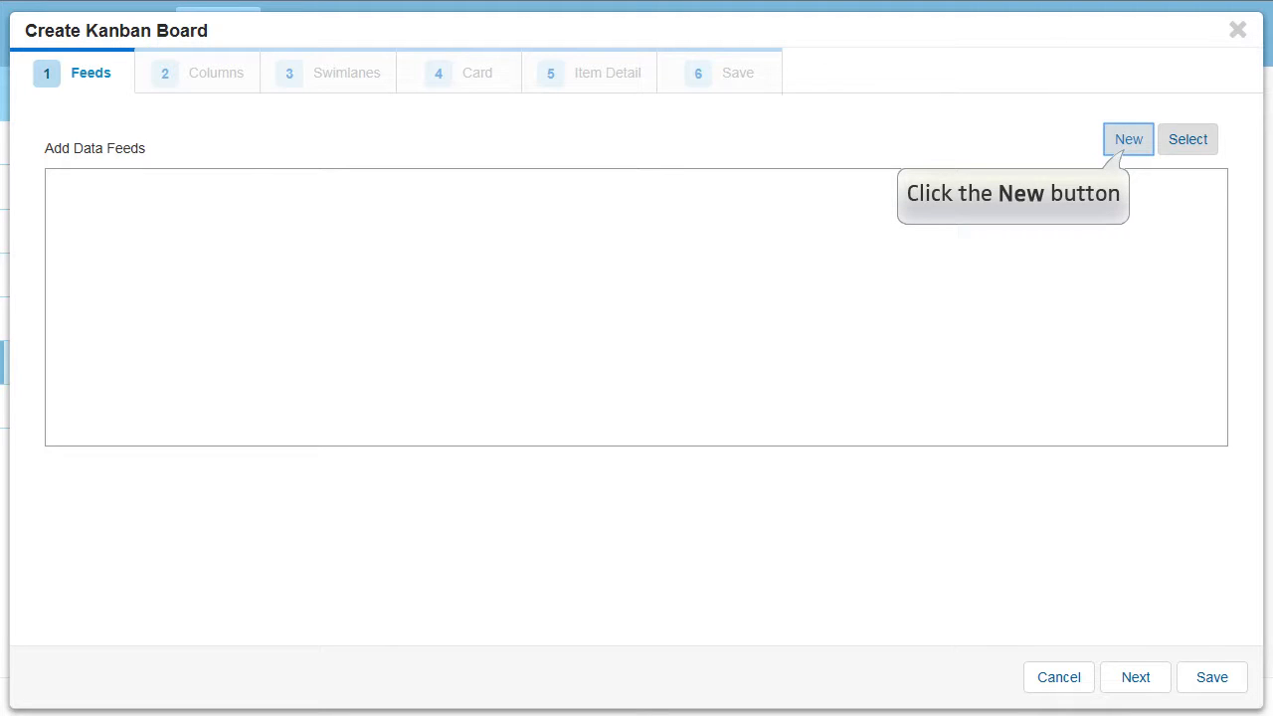
# Start a new Work Item Feed for the board and choose Incident Management as its application.
pyautogui.click(1128, 140)
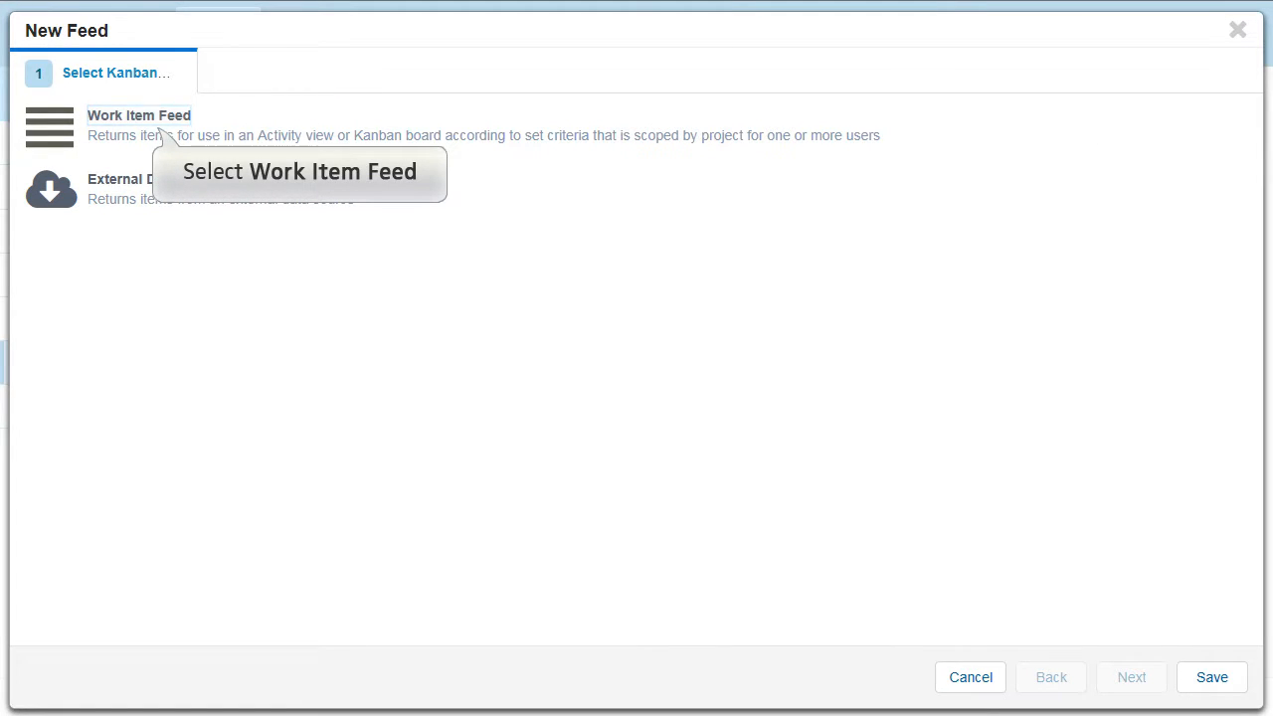
pyautogui.click(157, 121)
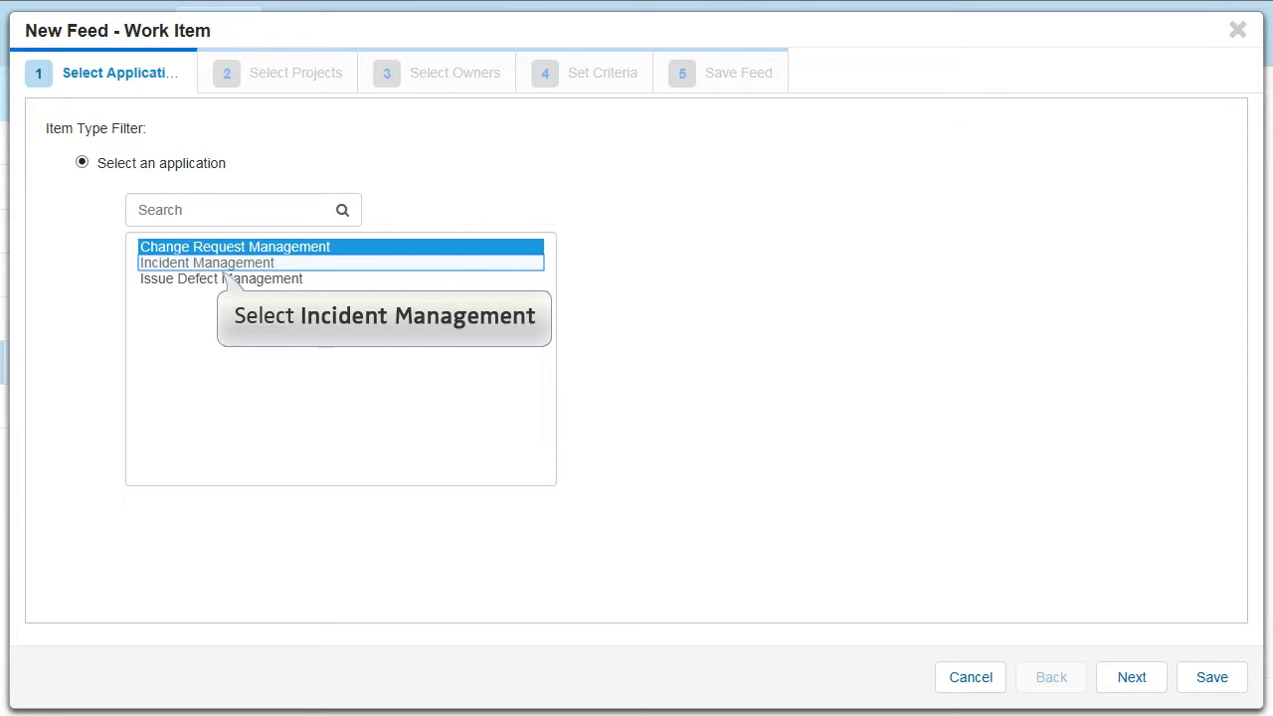
pyautogui.click(225, 267)
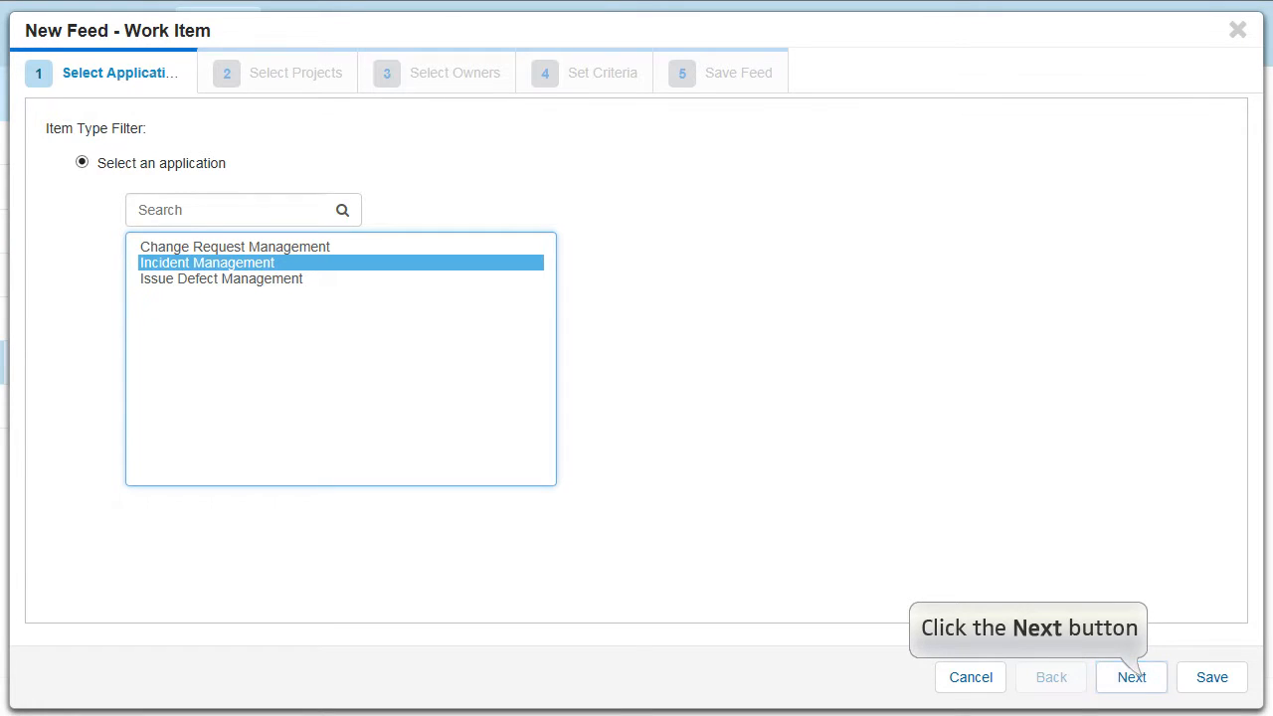
pyautogui.click(1132, 677)
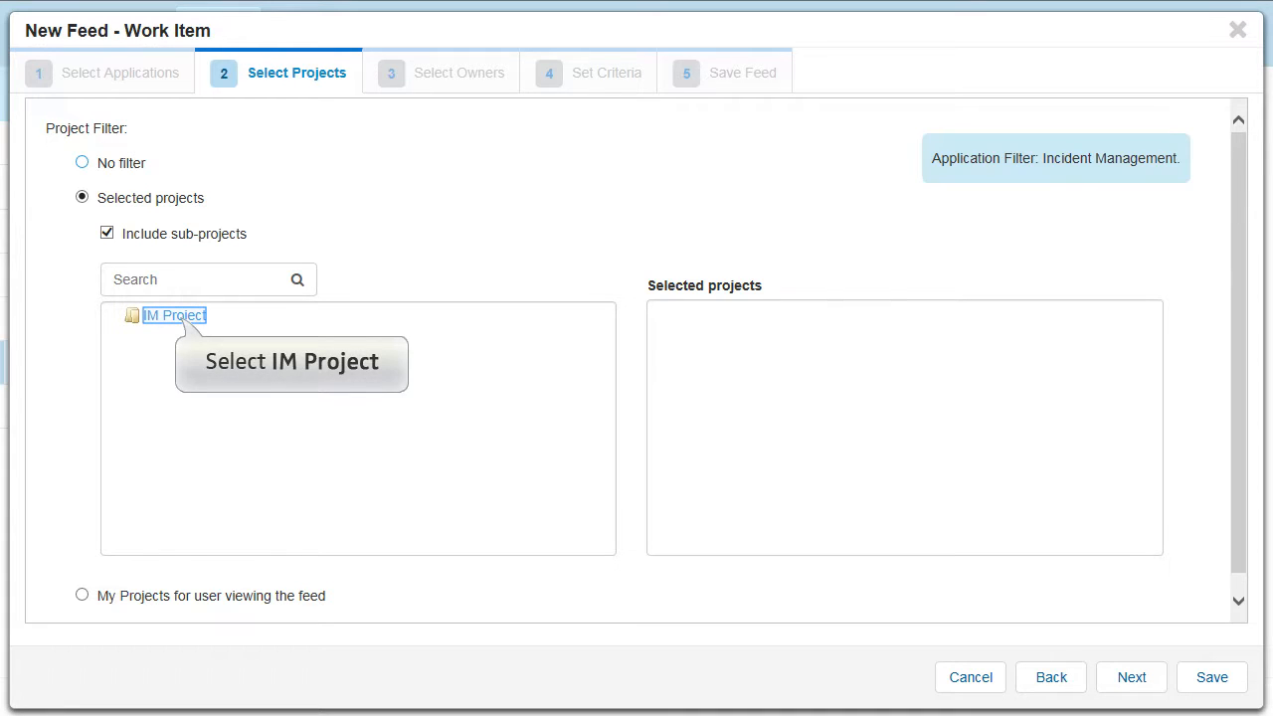
# Limit the feed to IM Project and set its owner filter to No filter.
pyautogui.click(175, 315)
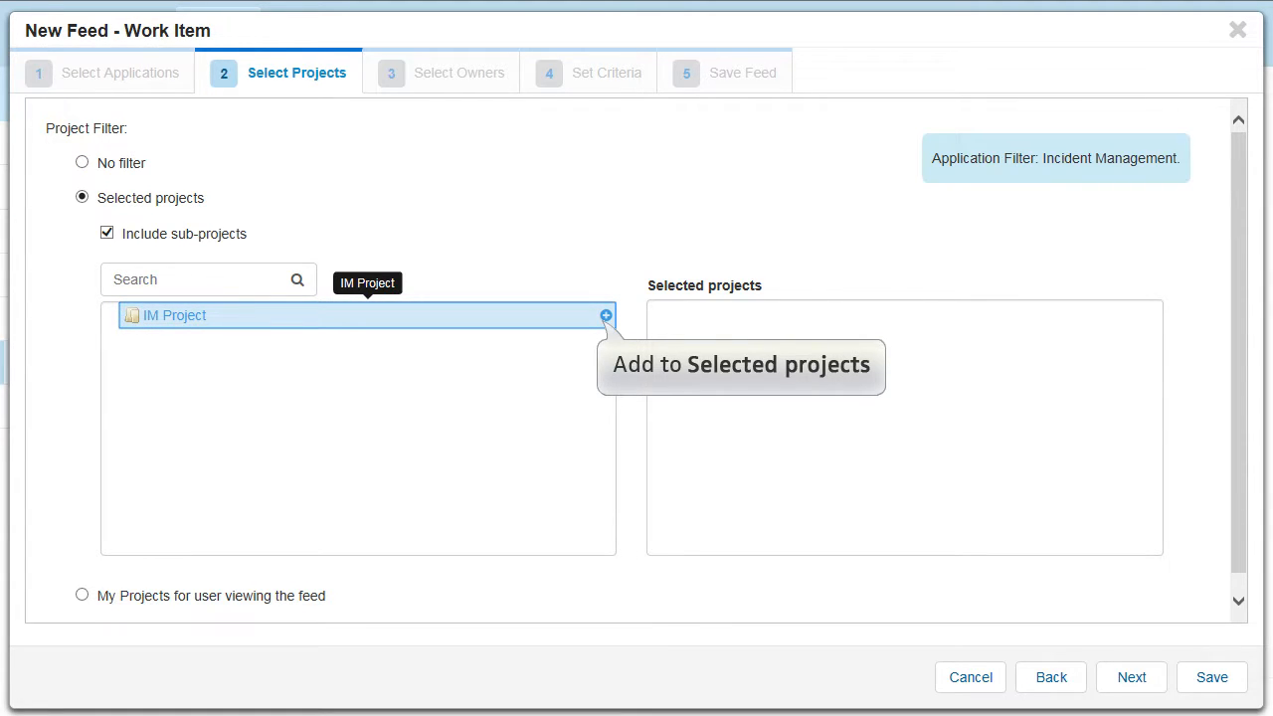
pyautogui.click(606, 316)
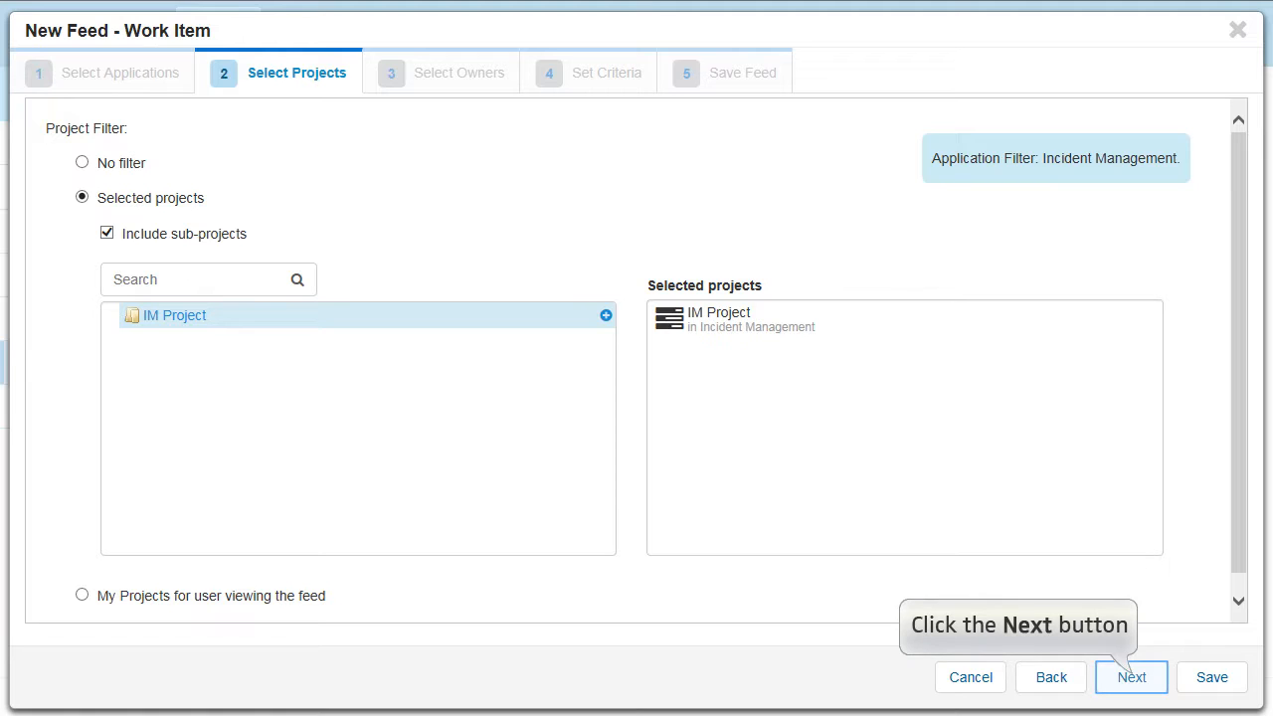
pyautogui.click(1132, 678)
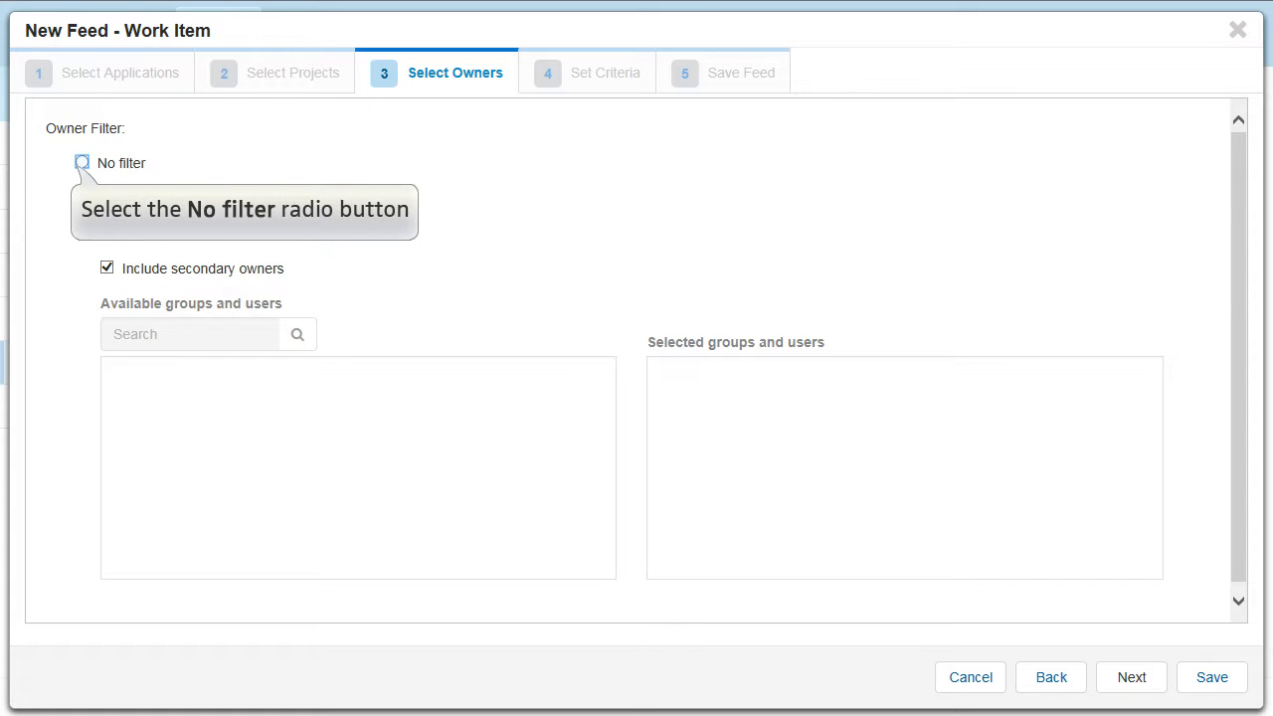
pyautogui.click(82, 163)
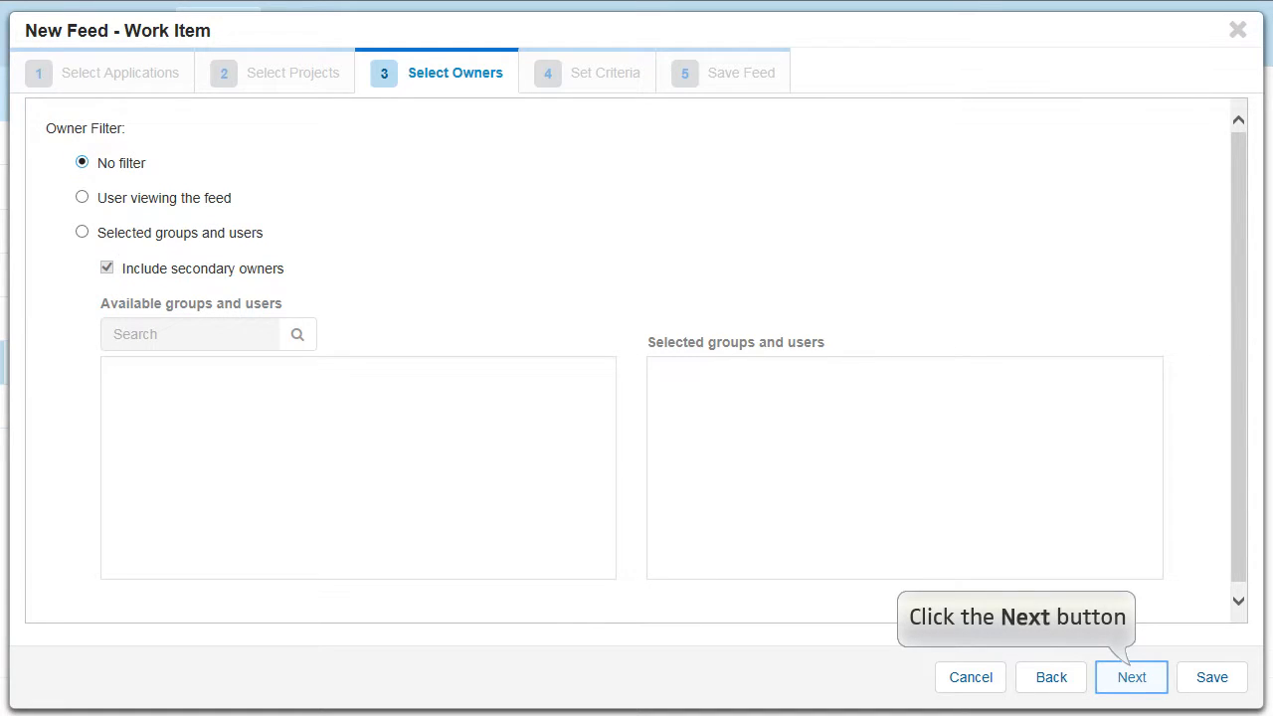
pyautogui.click(1131, 676)
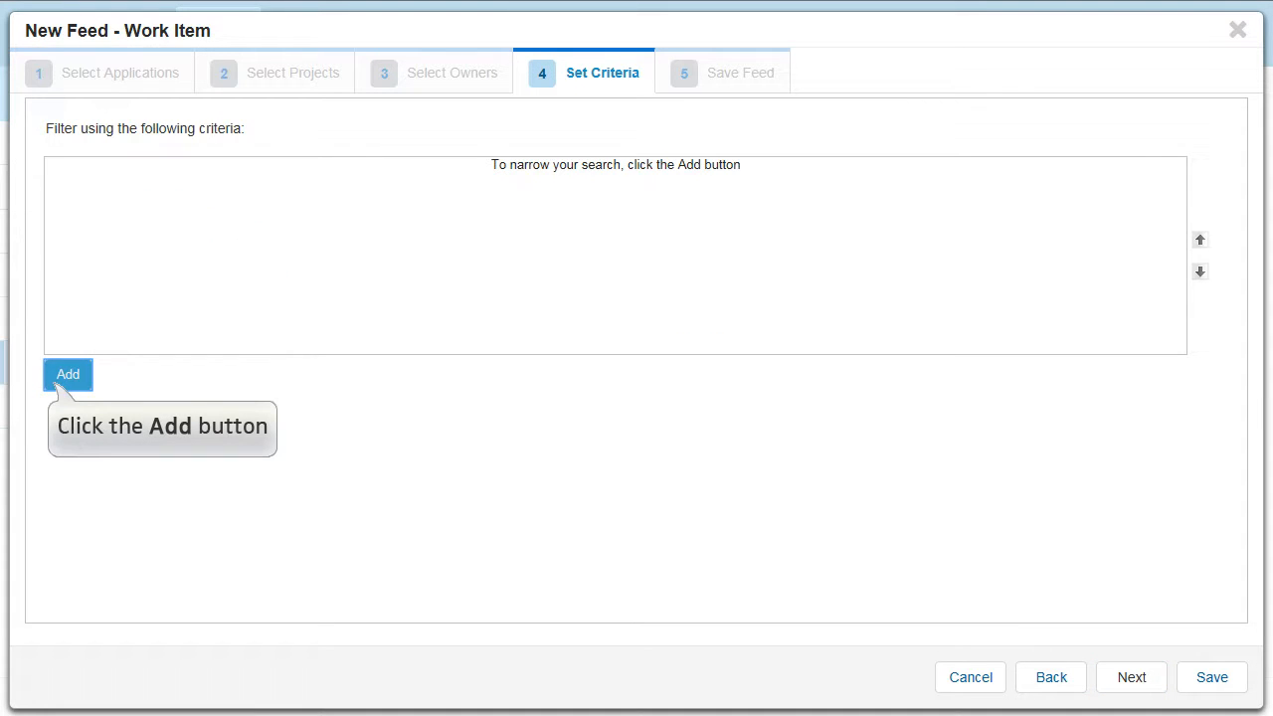
pyautogui.click(67, 374)
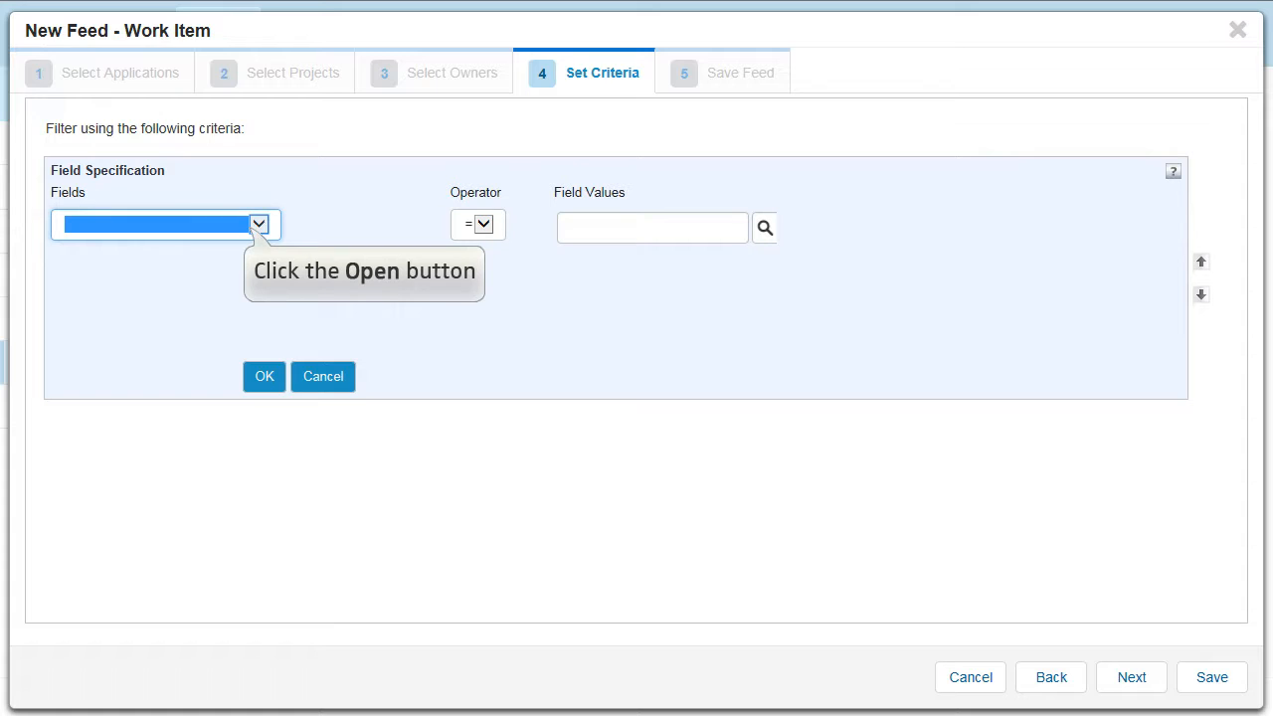
pyautogui.click(259, 224)
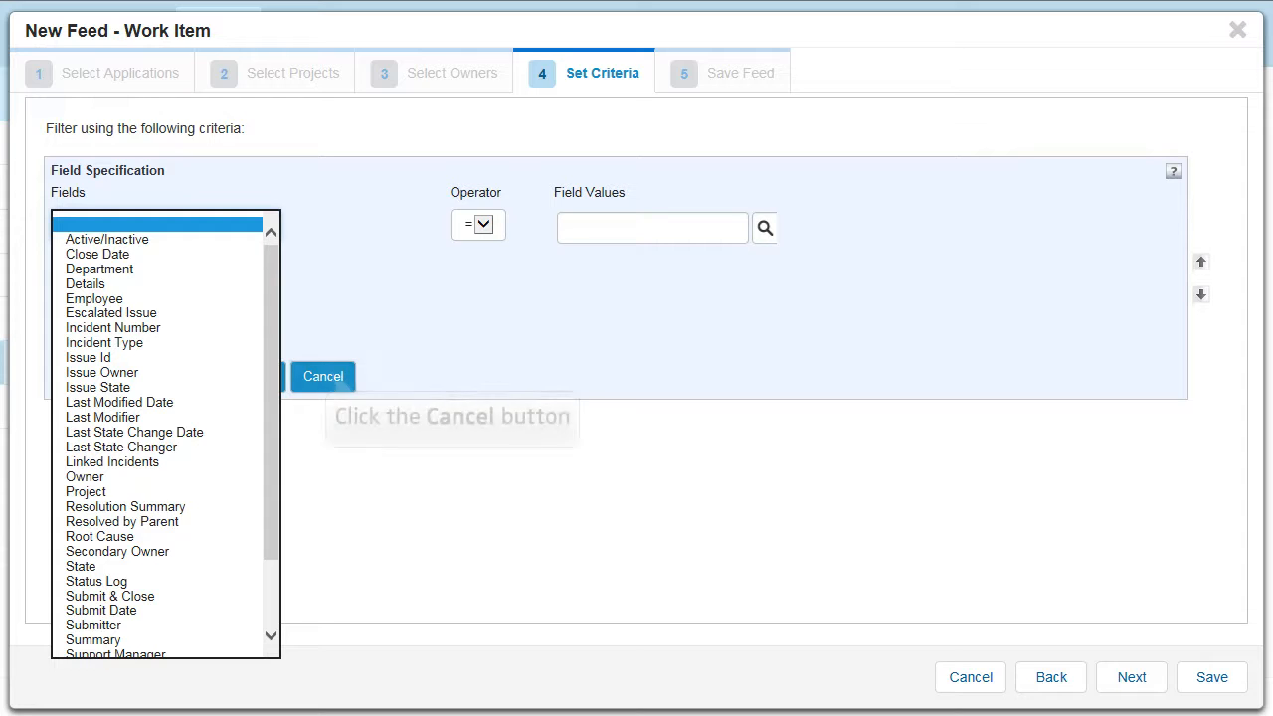
pyautogui.click(338, 382)
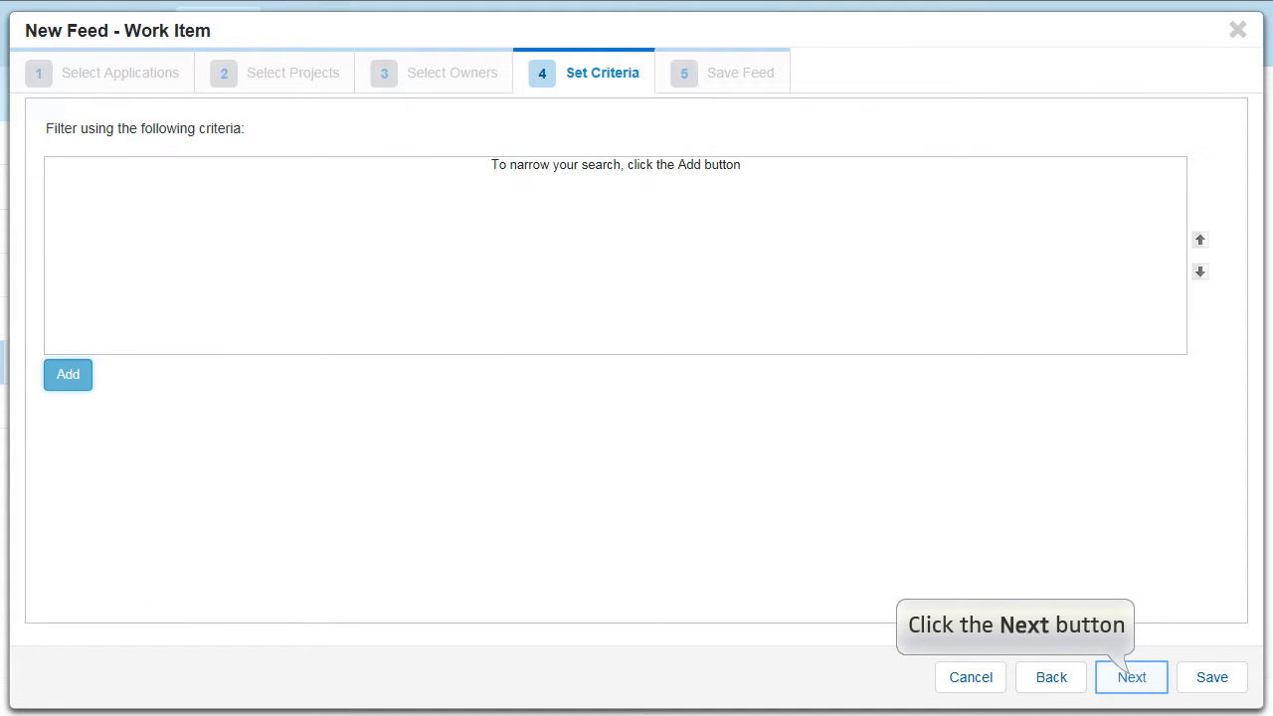
# Leave the feed without extra criteria and save it as a public feed named "Incidents feed".
pyautogui.click(1132, 677)
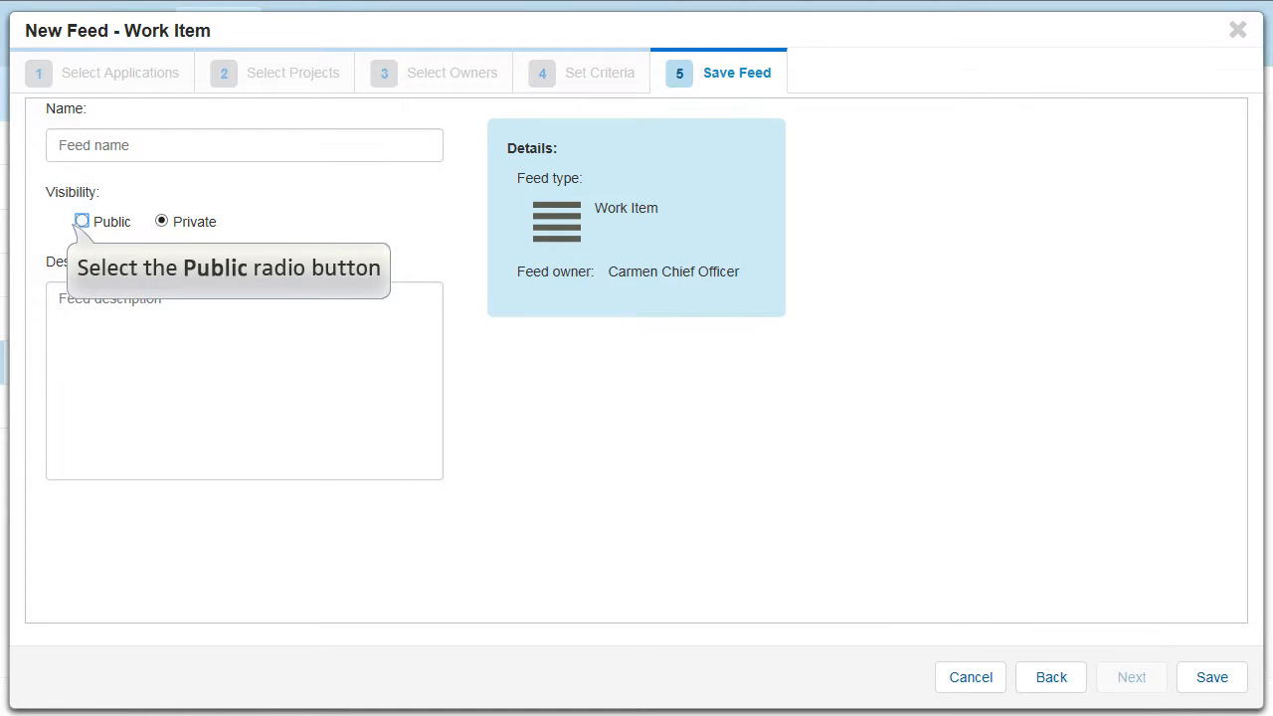
pyautogui.click(82, 220)
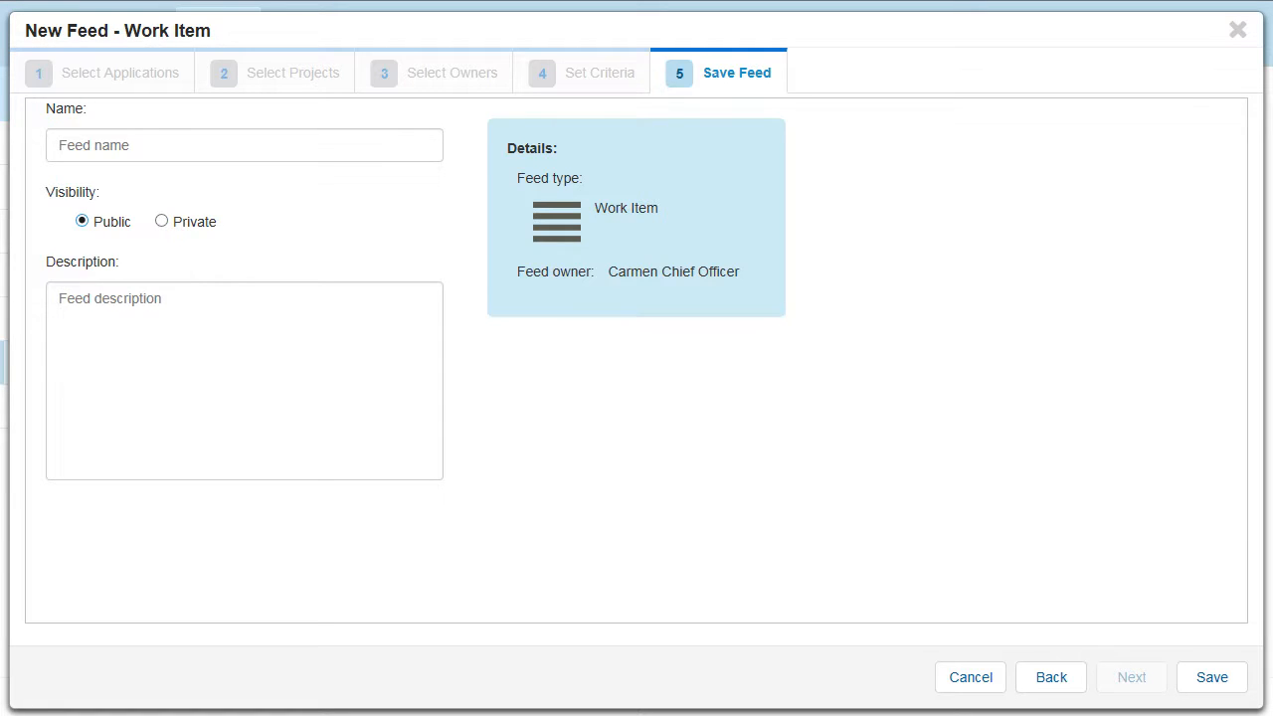
pyautogui.click(244, 146)
pyautogui.write('Incidents feed')
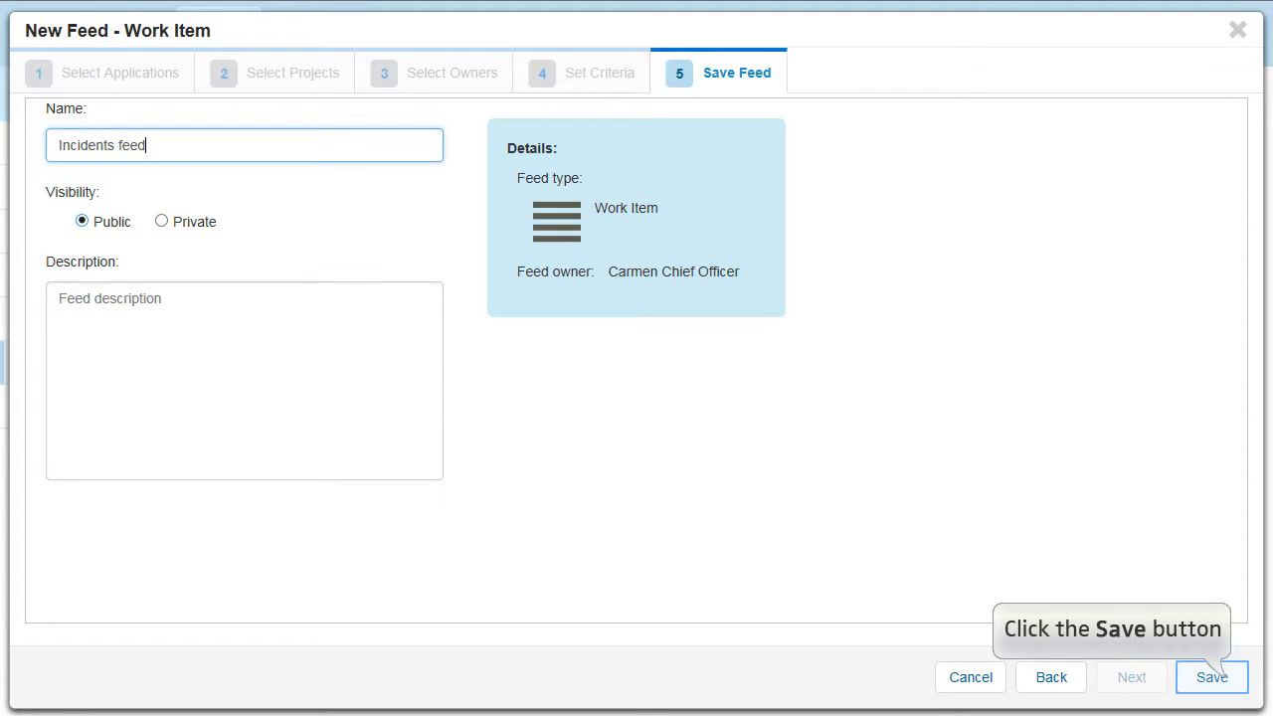
pyautogui.click(1213, 677)
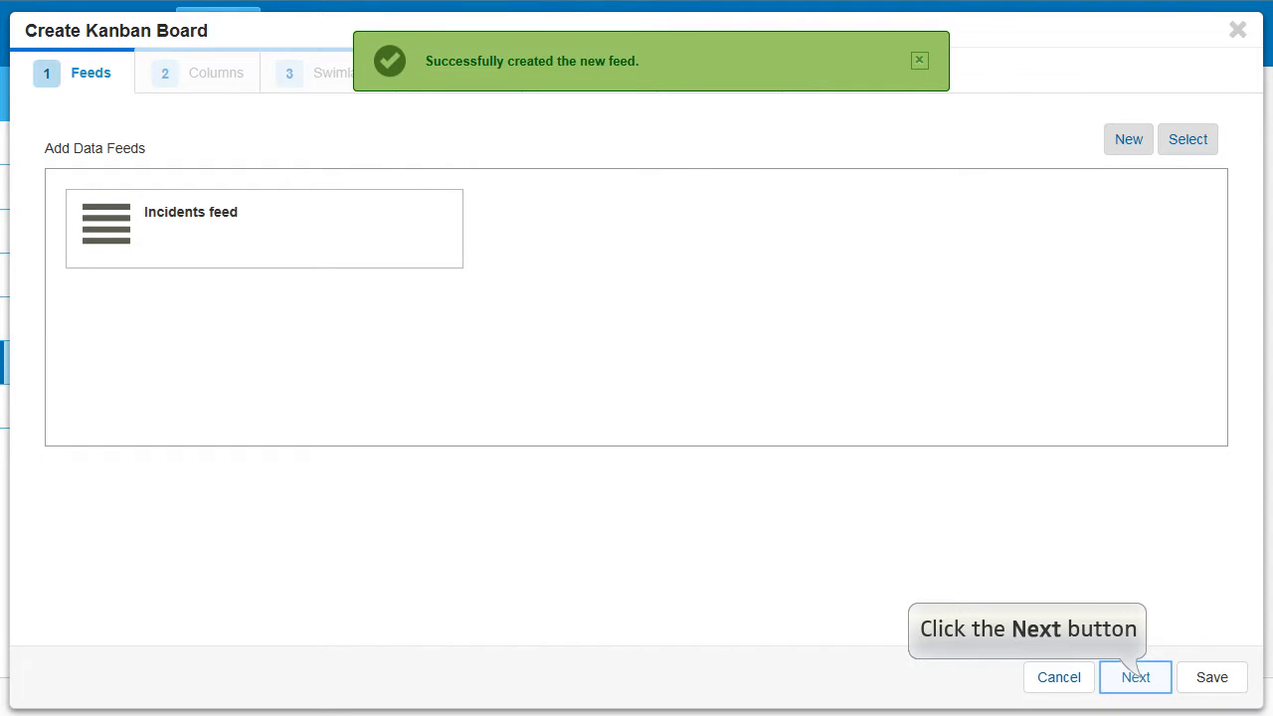
# Proceed to the board's column setup and rename the default column to "New Incidents".
pyautogui.click(1136, 677)
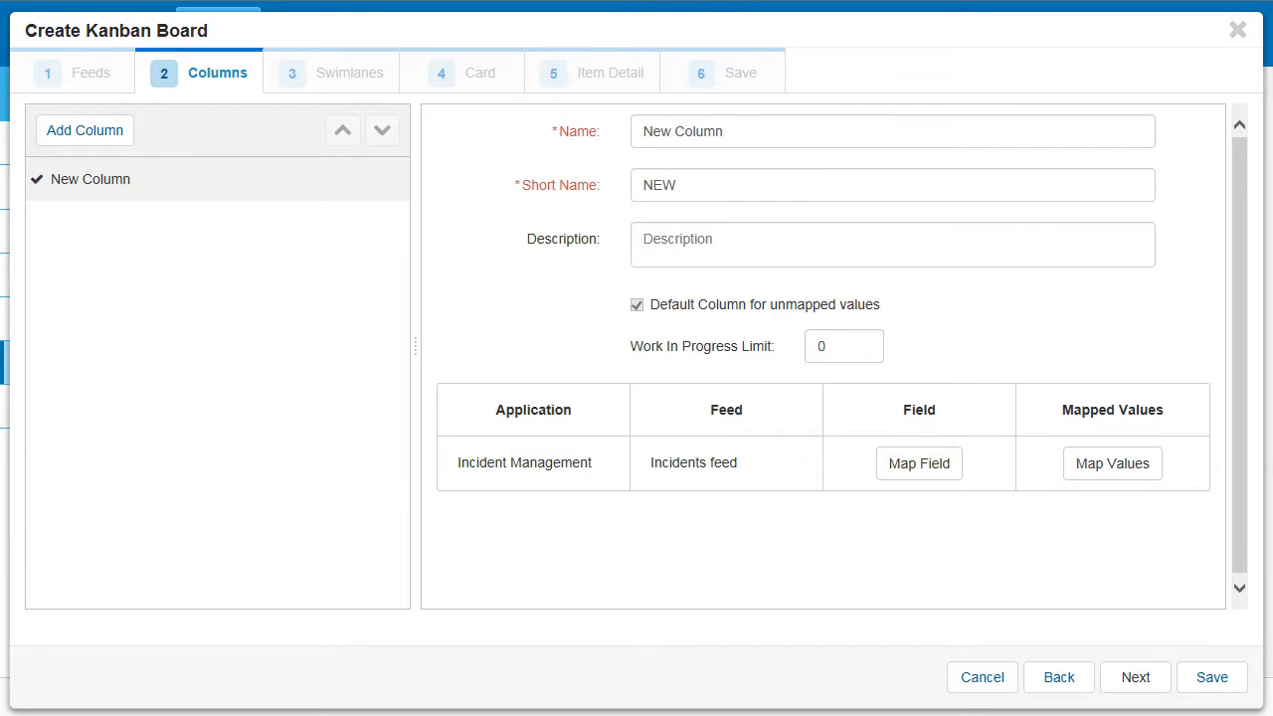
pyautogui.click(727, 134)
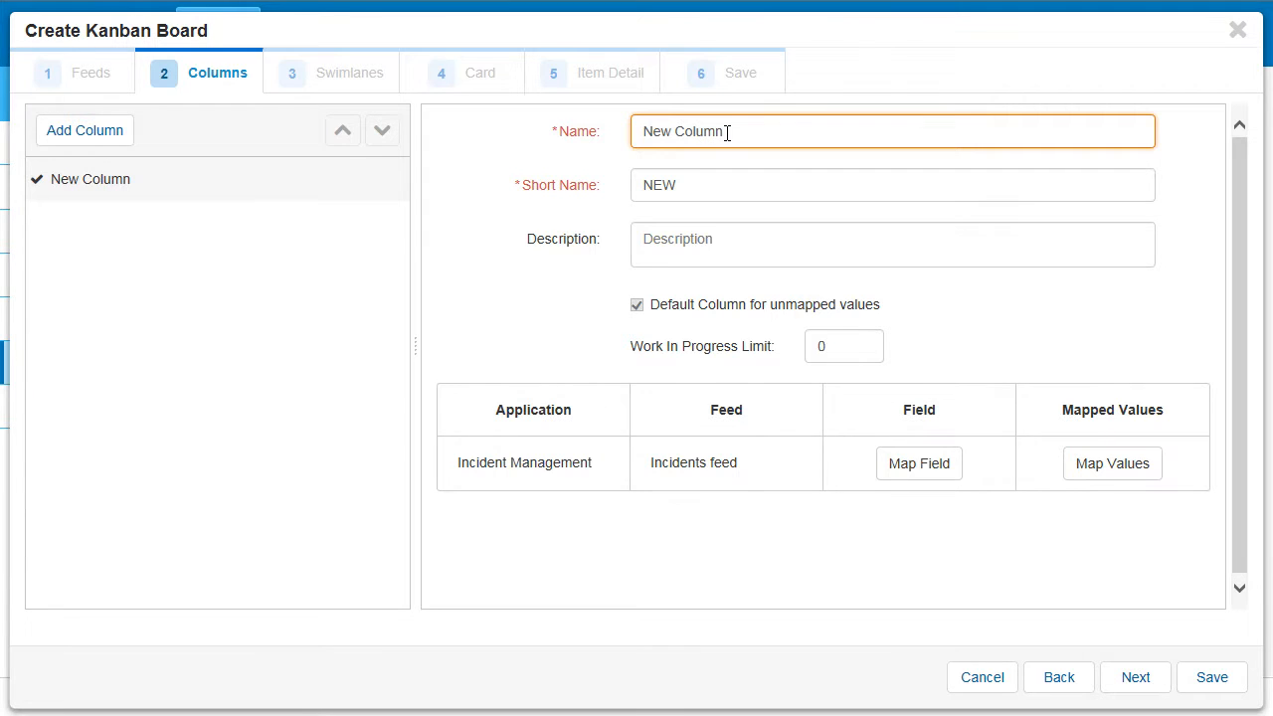
pyautogui.moveTo(727, 133); pyautogui.dragTo(687, 129)
pyautogui.moveTo(687, 129); pyautogui.dragTo(643, 130)
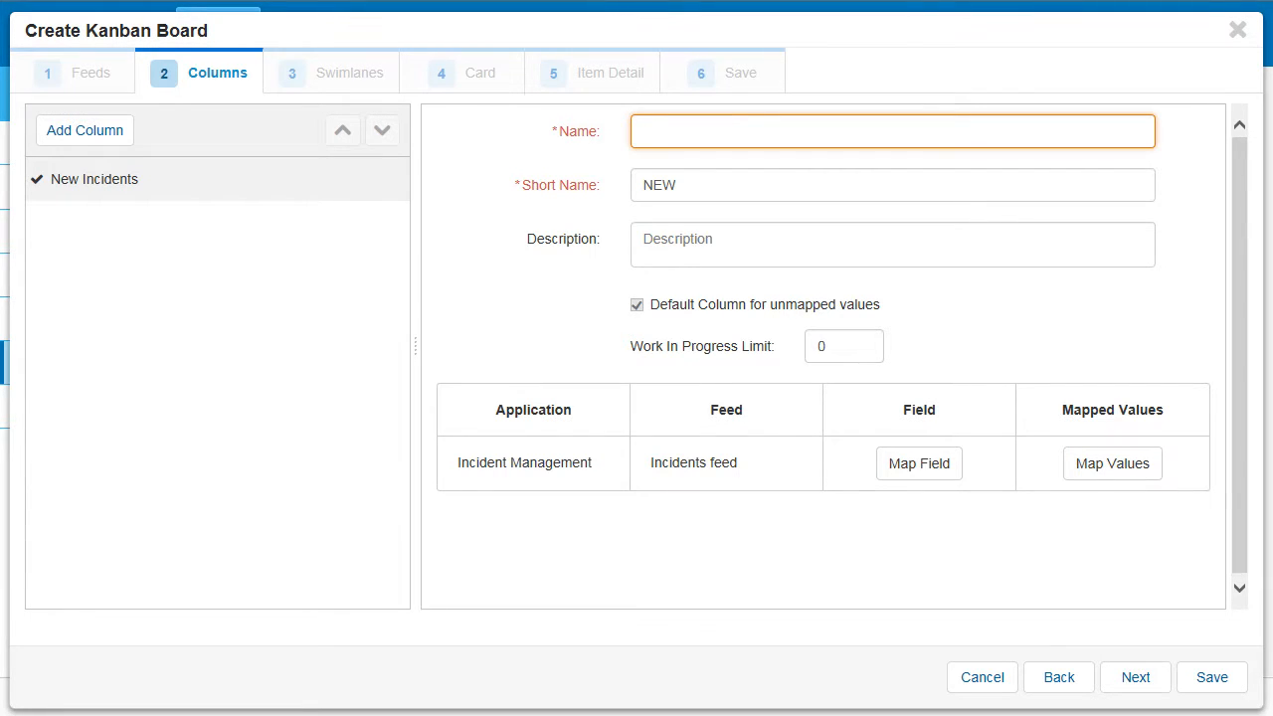
pyautogui.write('New Incidents')
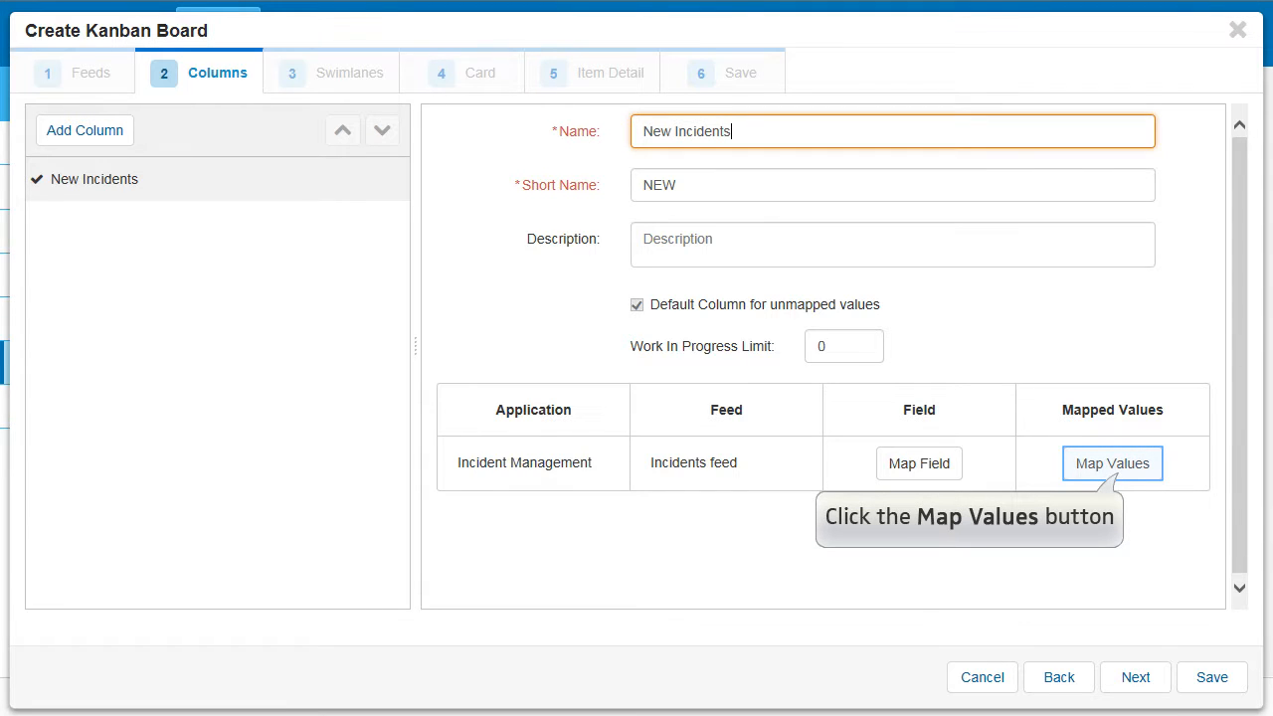
# Map the Kanban columns to the State field and assign the Dispatch value to the New Incidents column.
pyautogui.click(1112, 464)
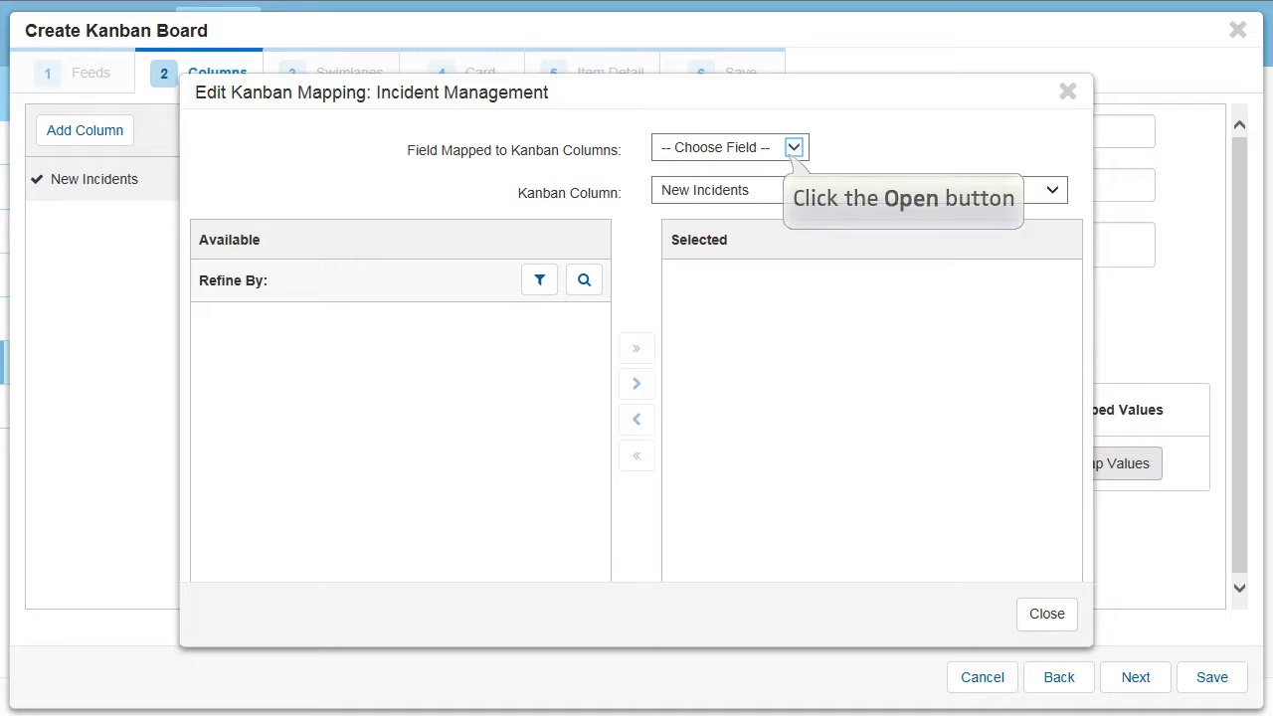
pyautogui.click(793, 147)
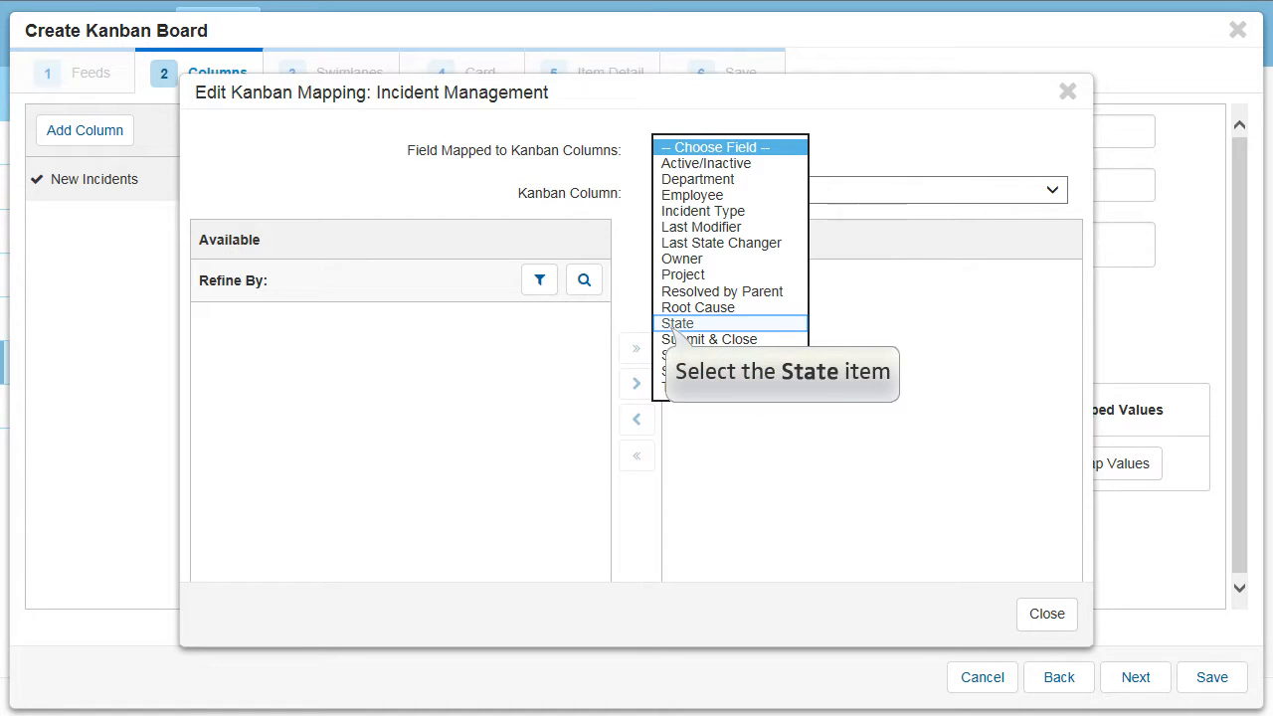
pyautogui.click(675, 325)
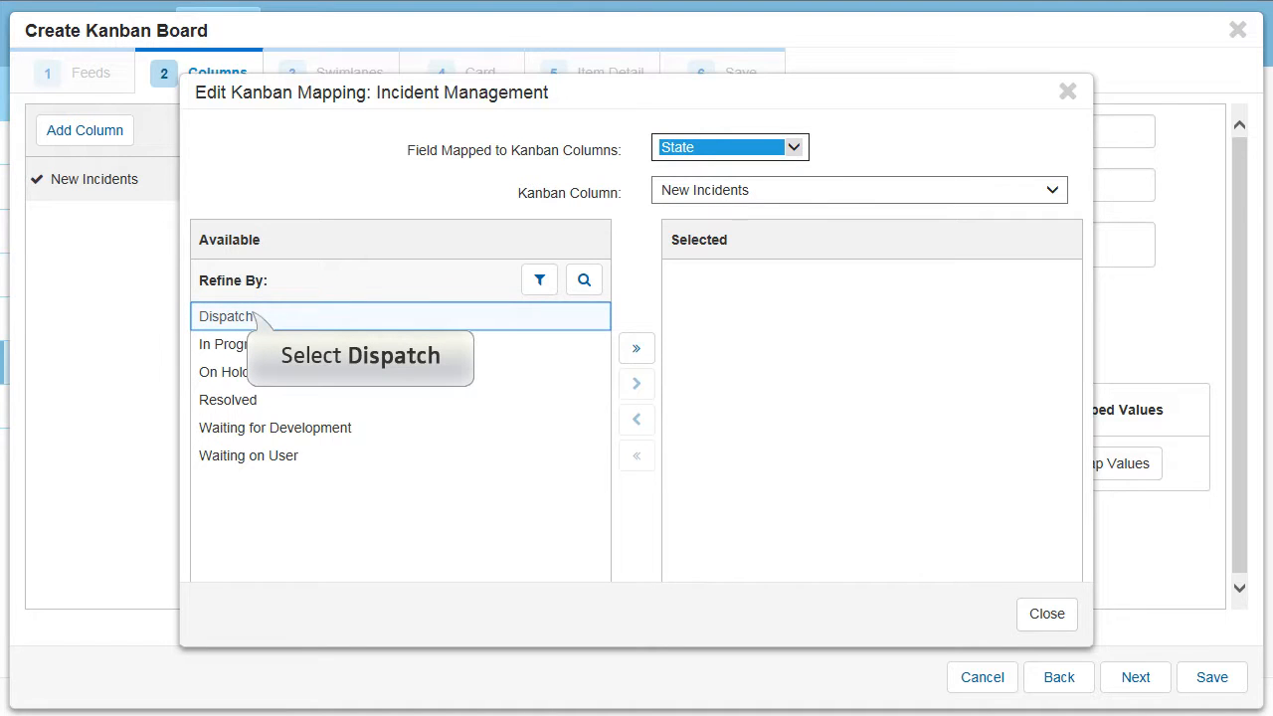
pyautogui.click(257, 318)
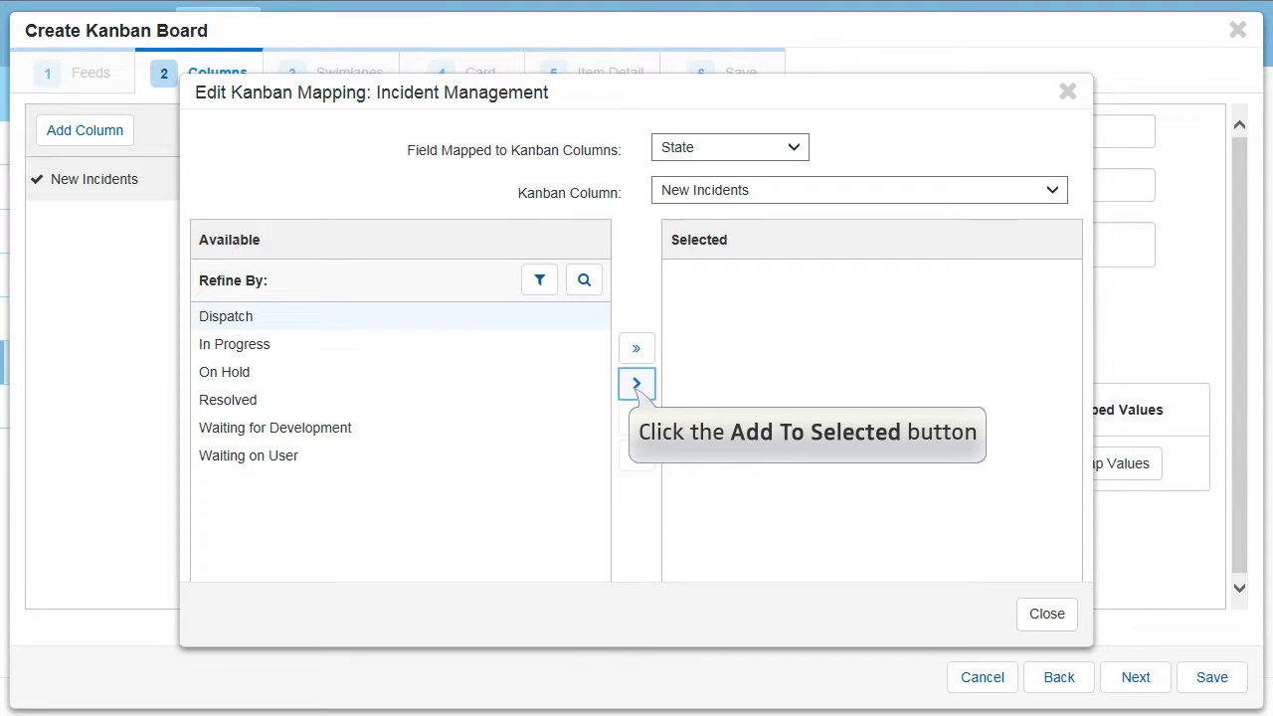
pyautogui.click(636, 383)
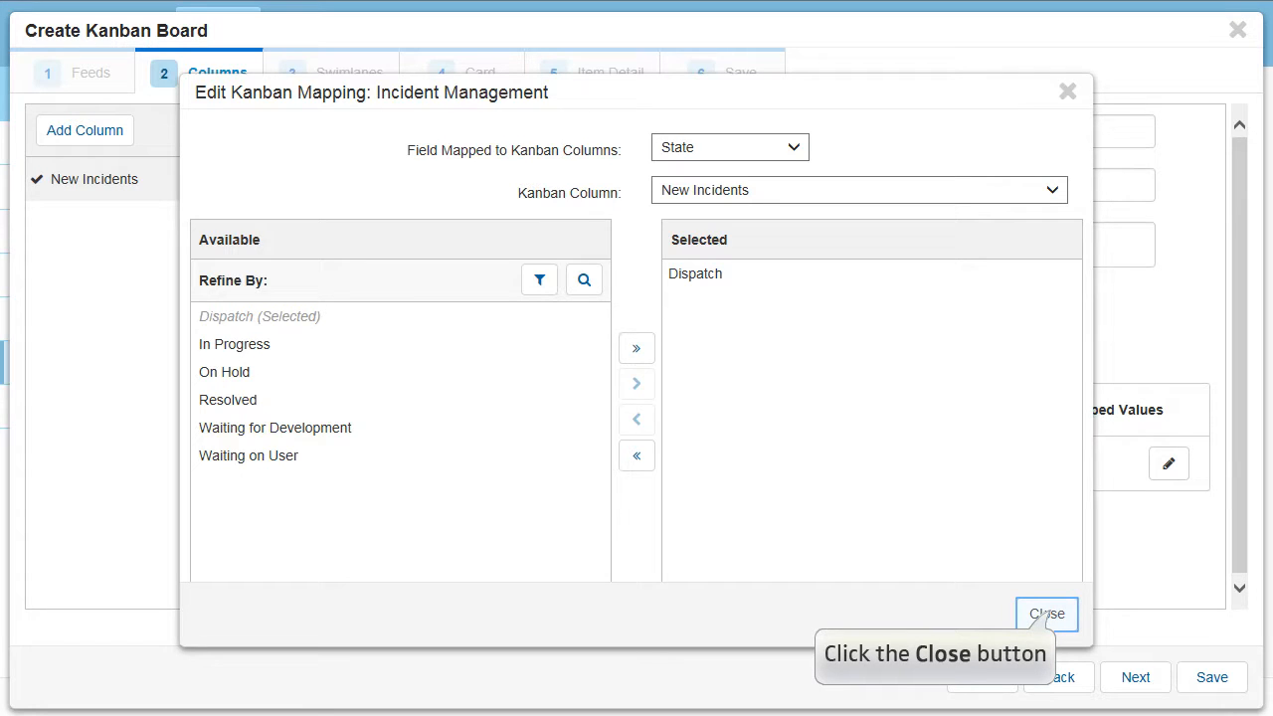
pyautogui.click(1047, 613)
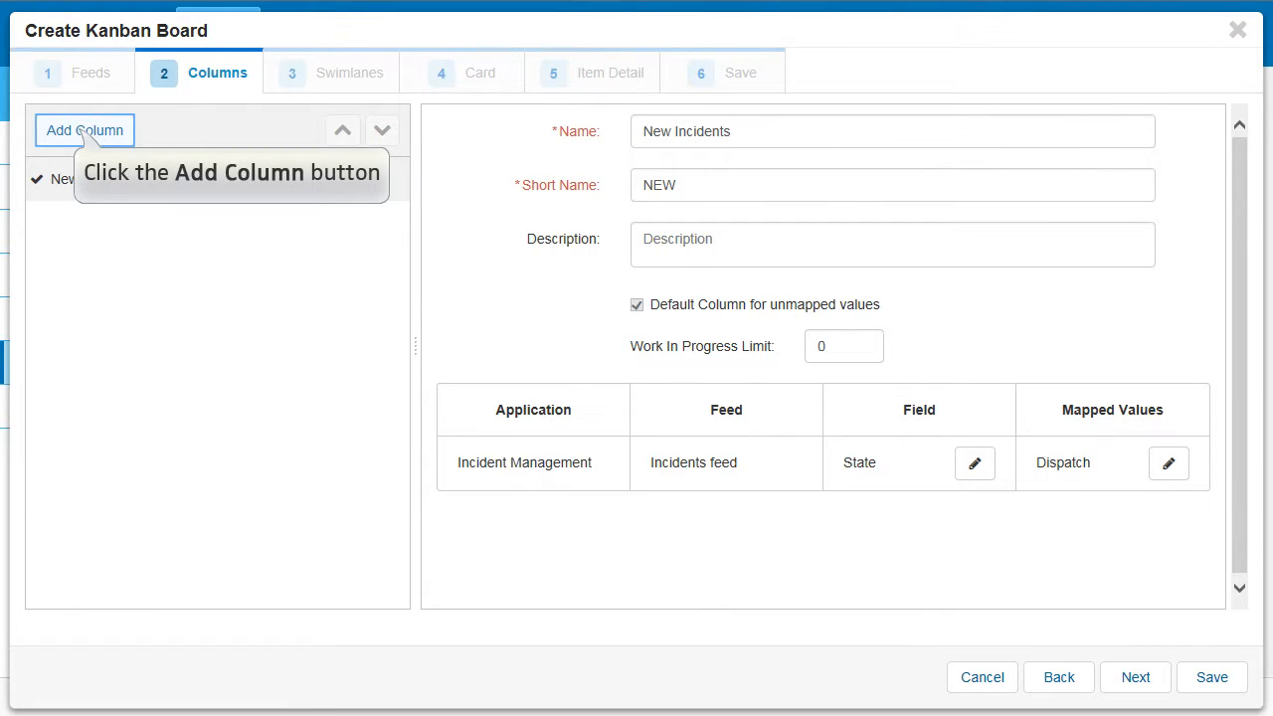
# Add a second column named "In Development" with the short name DEV.
pyautogui.click(85, 131)
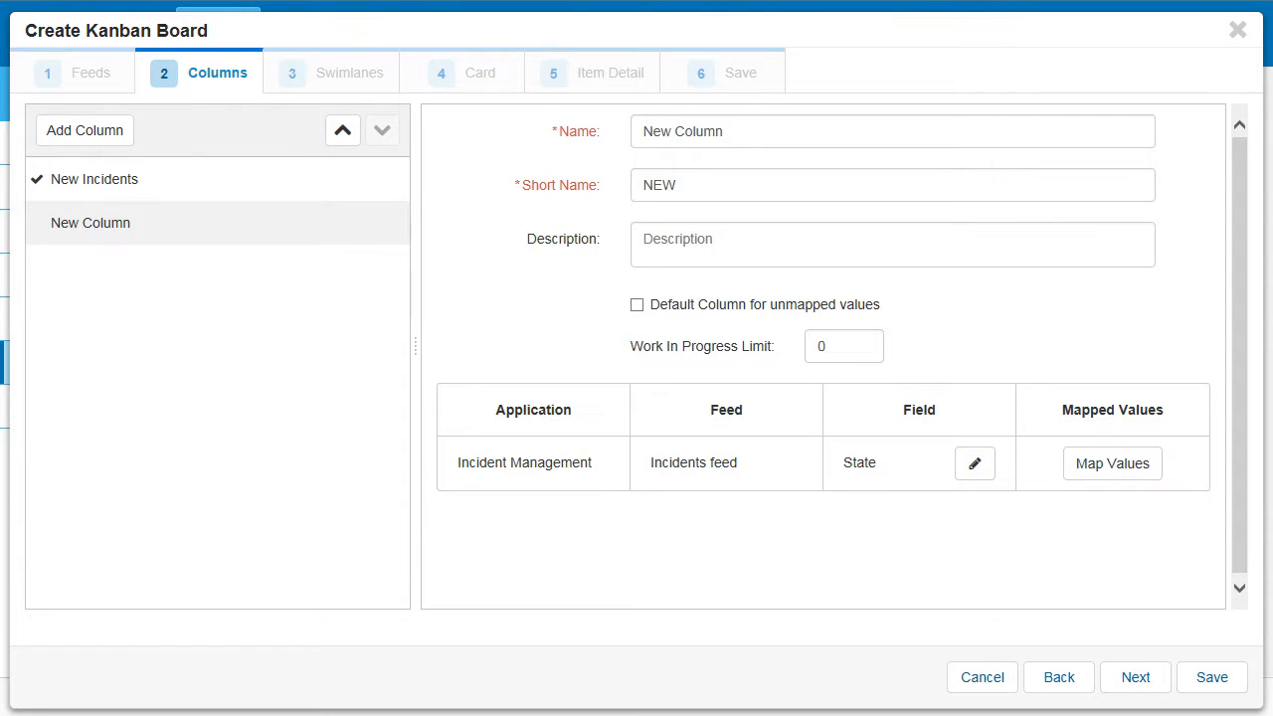
pyautogui.tripleClick(683, 131)
pyautogui.press('BackSpace')
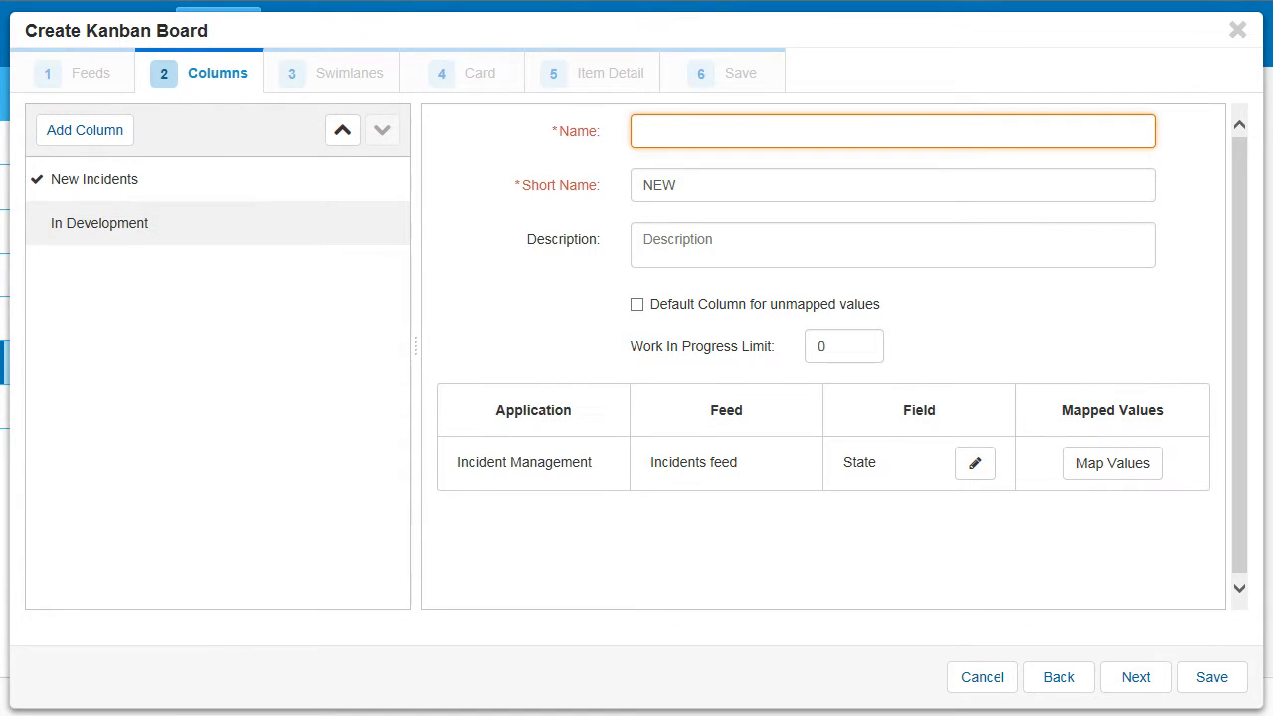
pyautogui.write('In Development')
pyautogui.moveTo(681, 185); pyautogui.dragTo(623, 185)
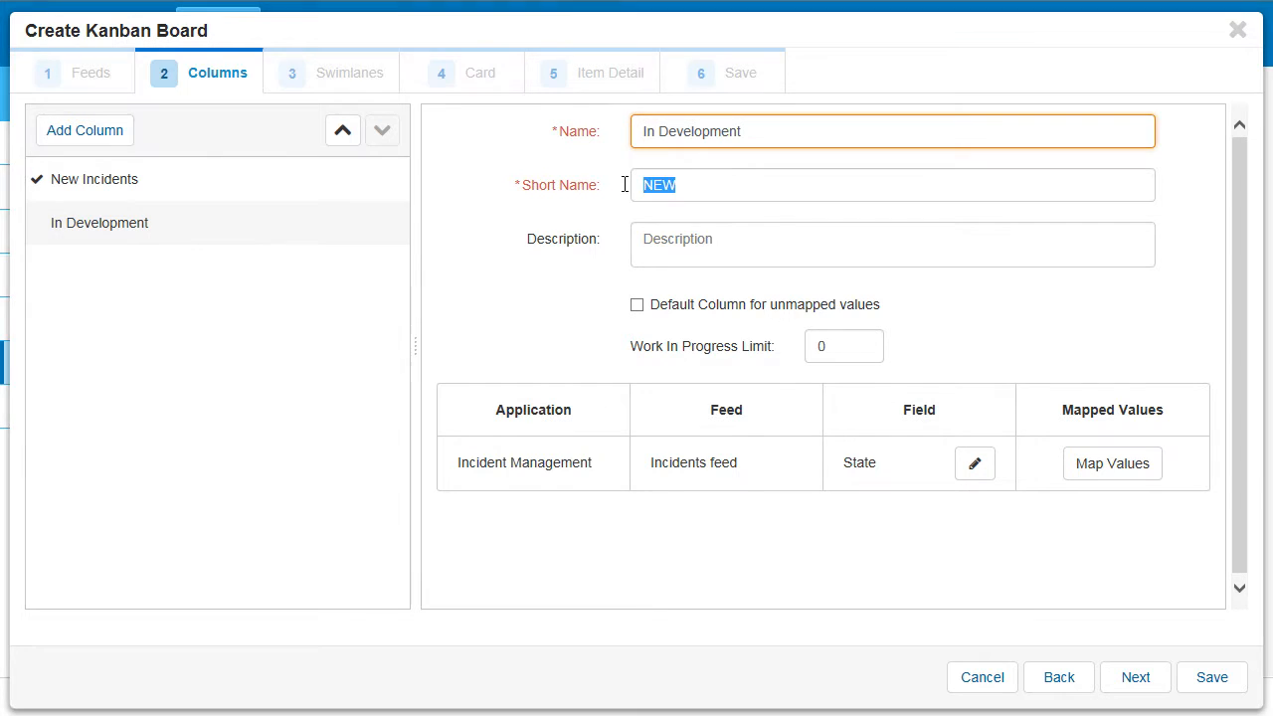
pyautogui.press('BackSpace')
pyautogui.write('DEV')
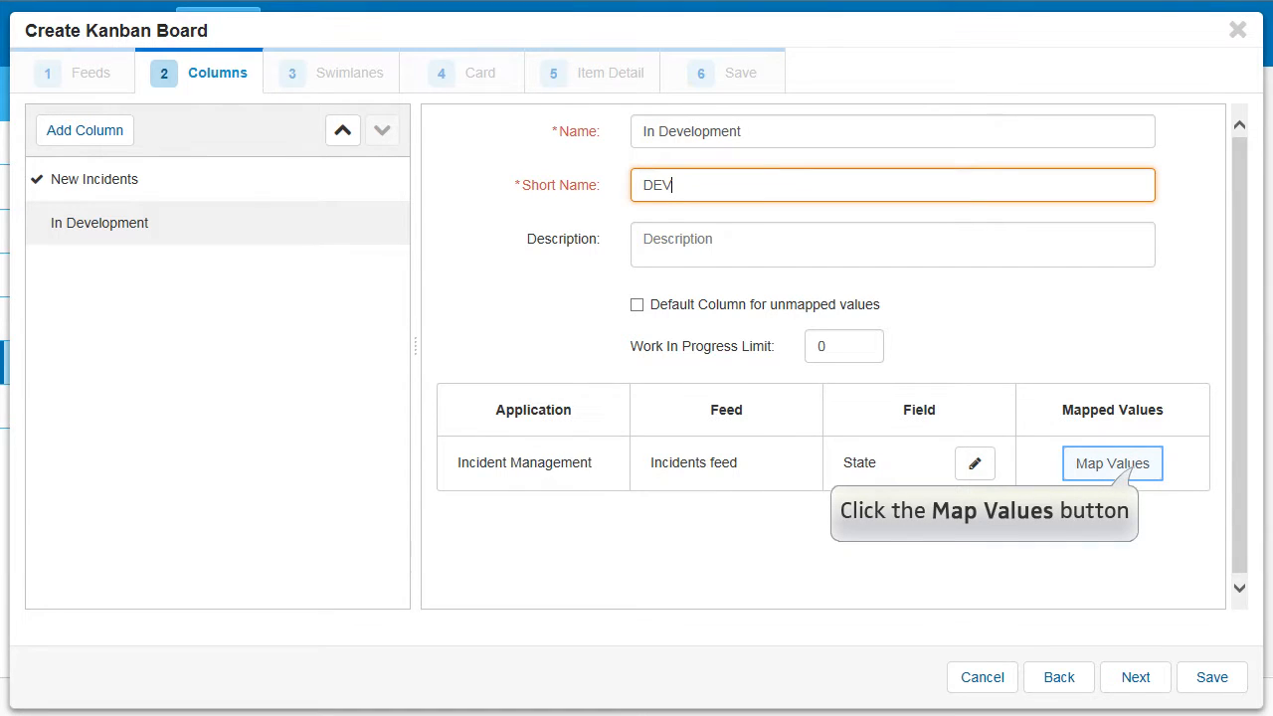
# Map the State values In Progress, On Hold, Waiting for Development and Waiting on User to the In Development column.
pyautogui.click(1112, 463)
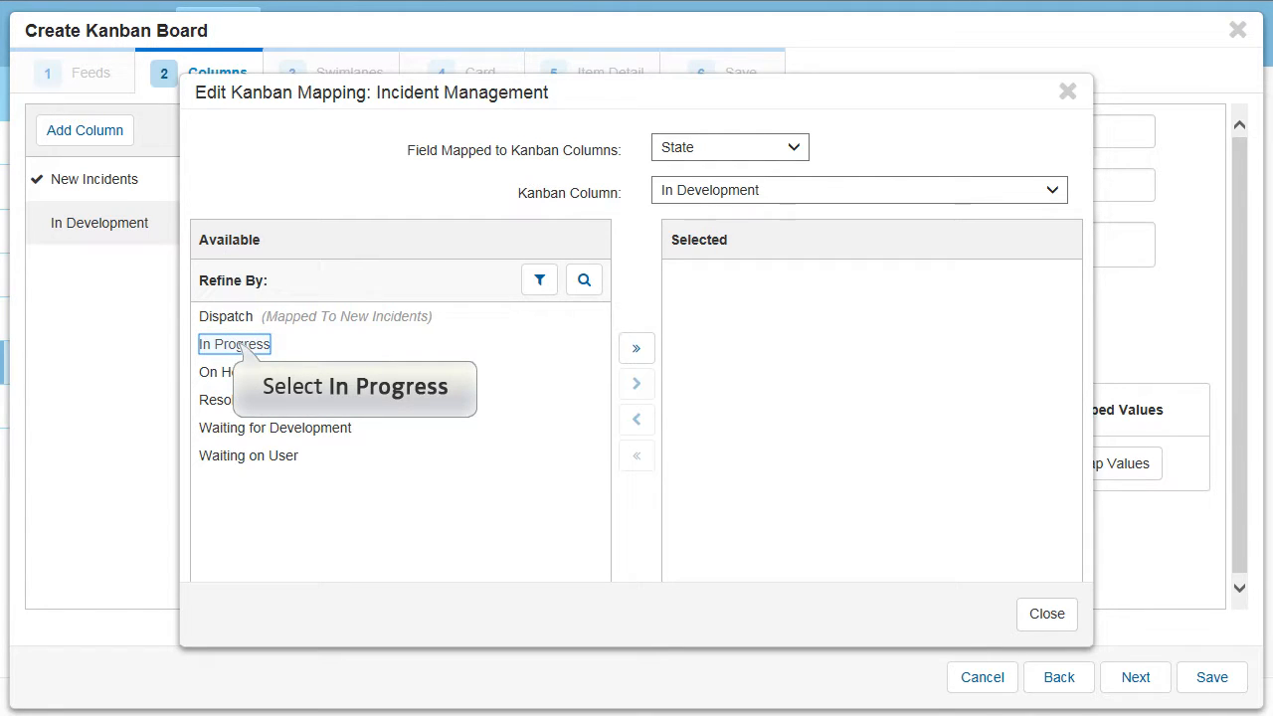
pyautogui.click(243, 349)
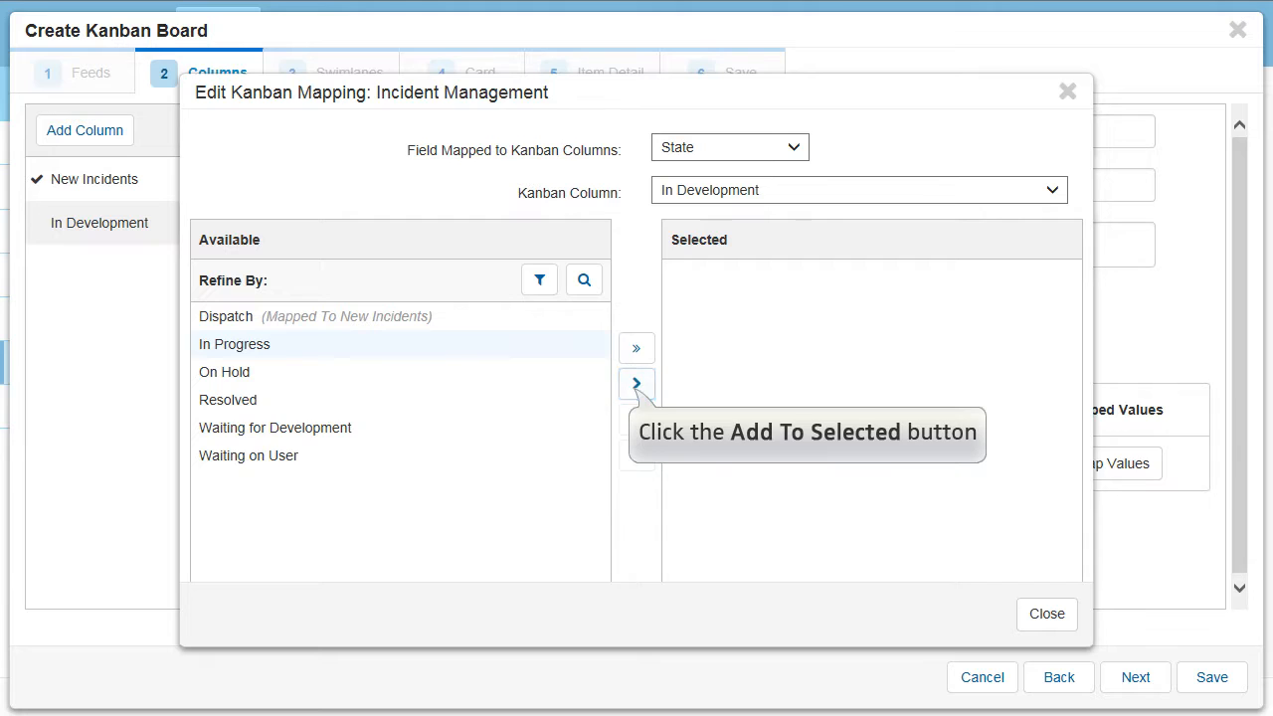
pyautogui.click(637, 383)
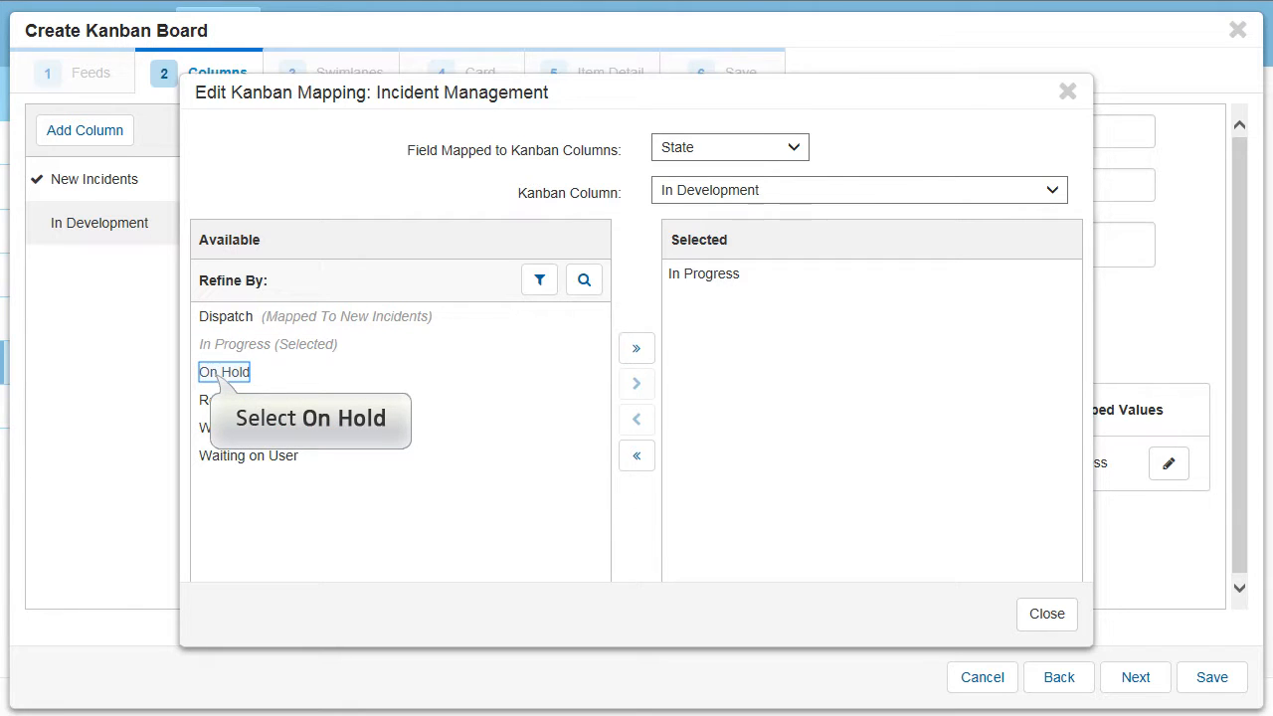
pyautogui.click(225, 373)
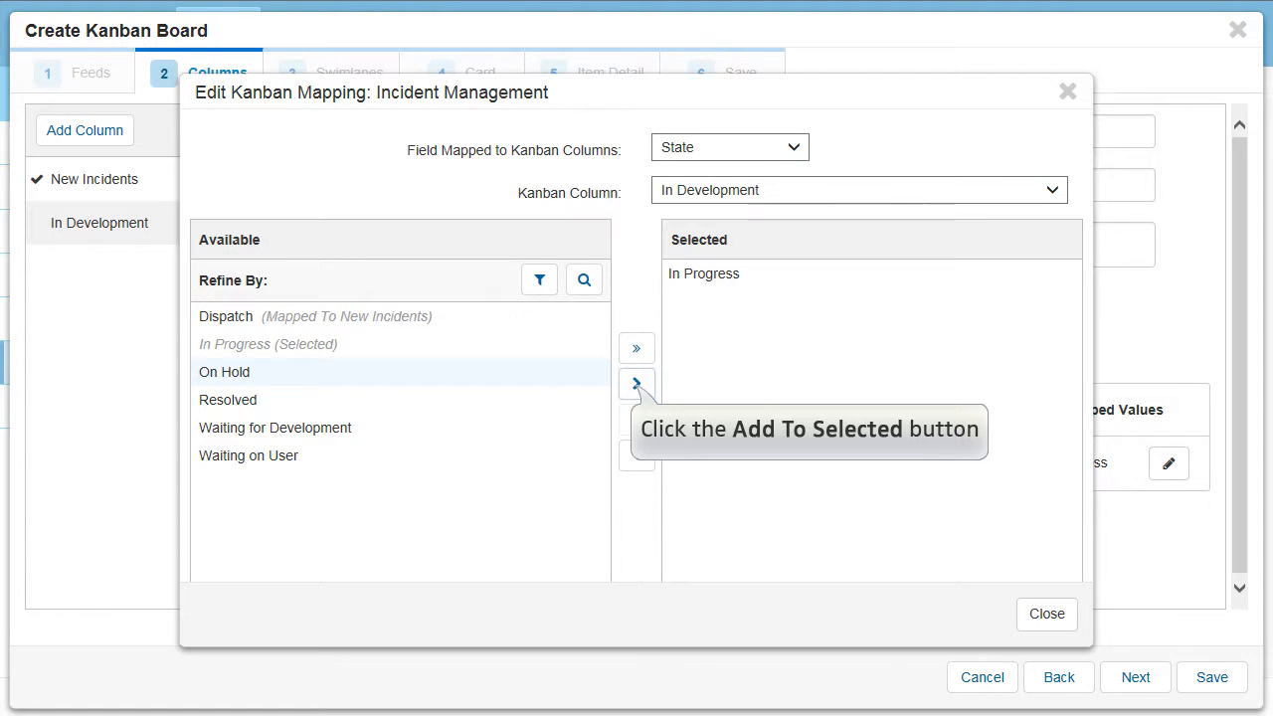
pyautogui.click(637, 383)
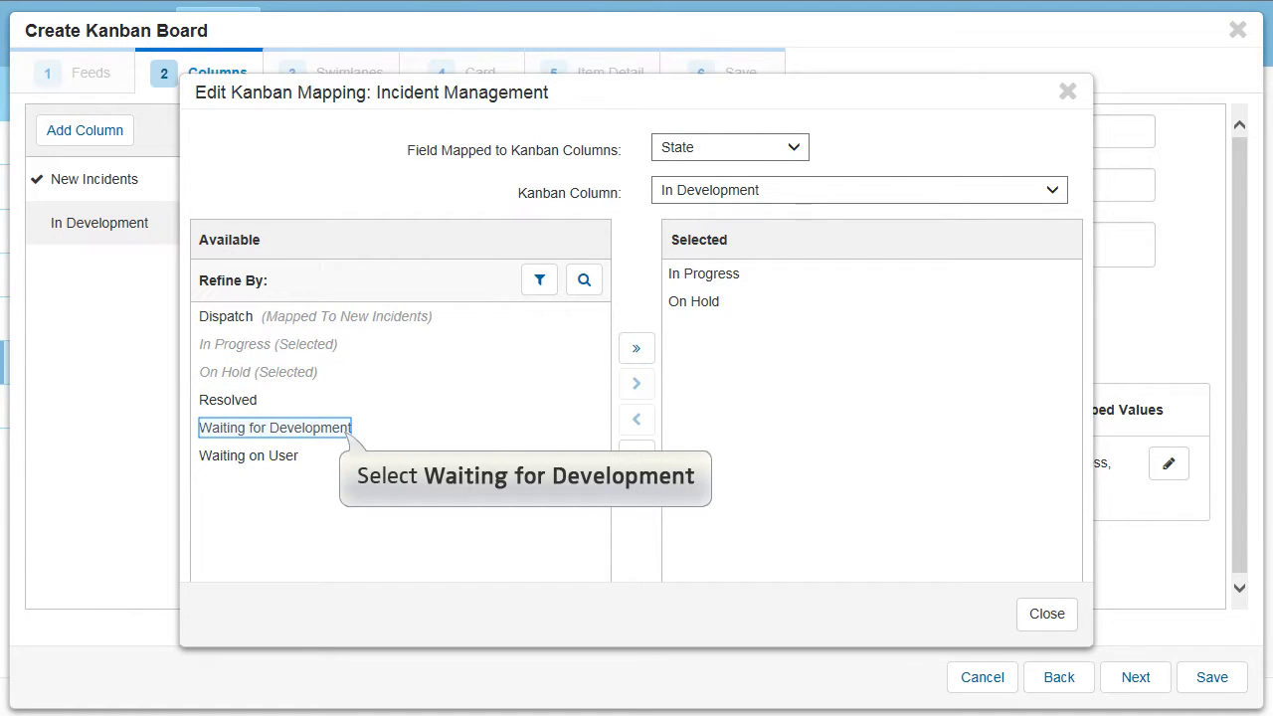
pyautogui.click(275, 428)
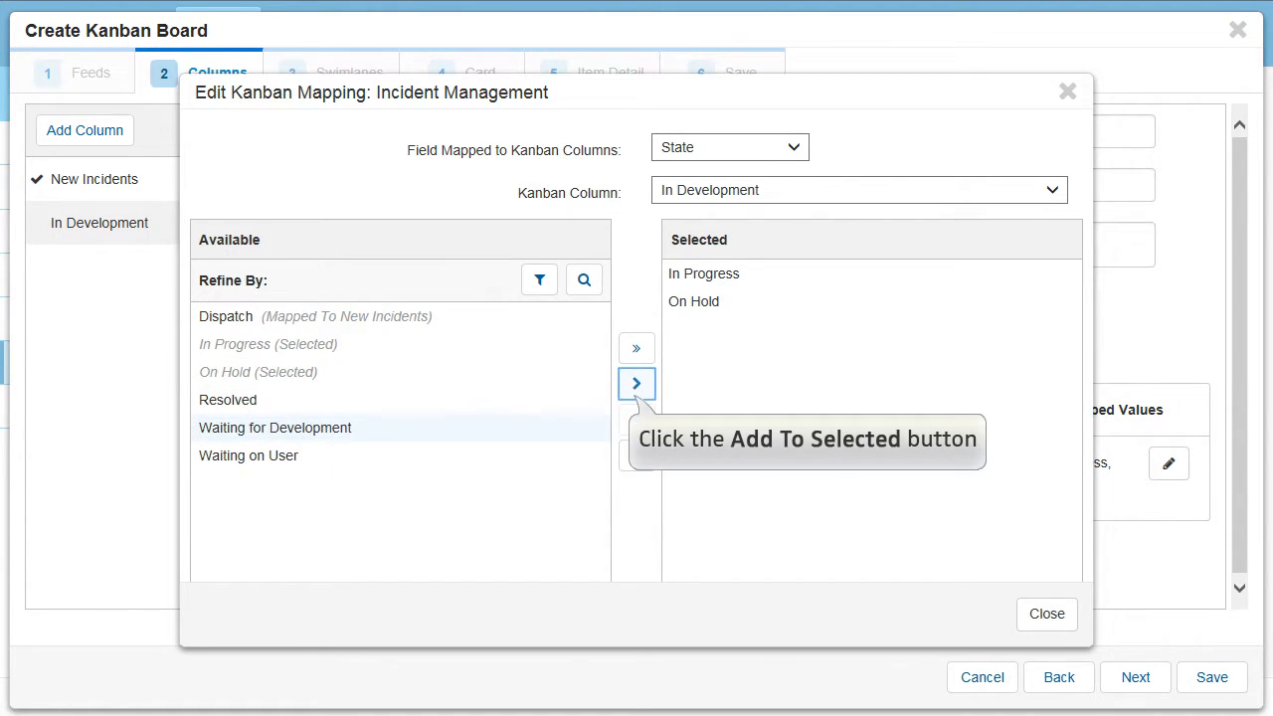
pyautogui.click(637, 383)
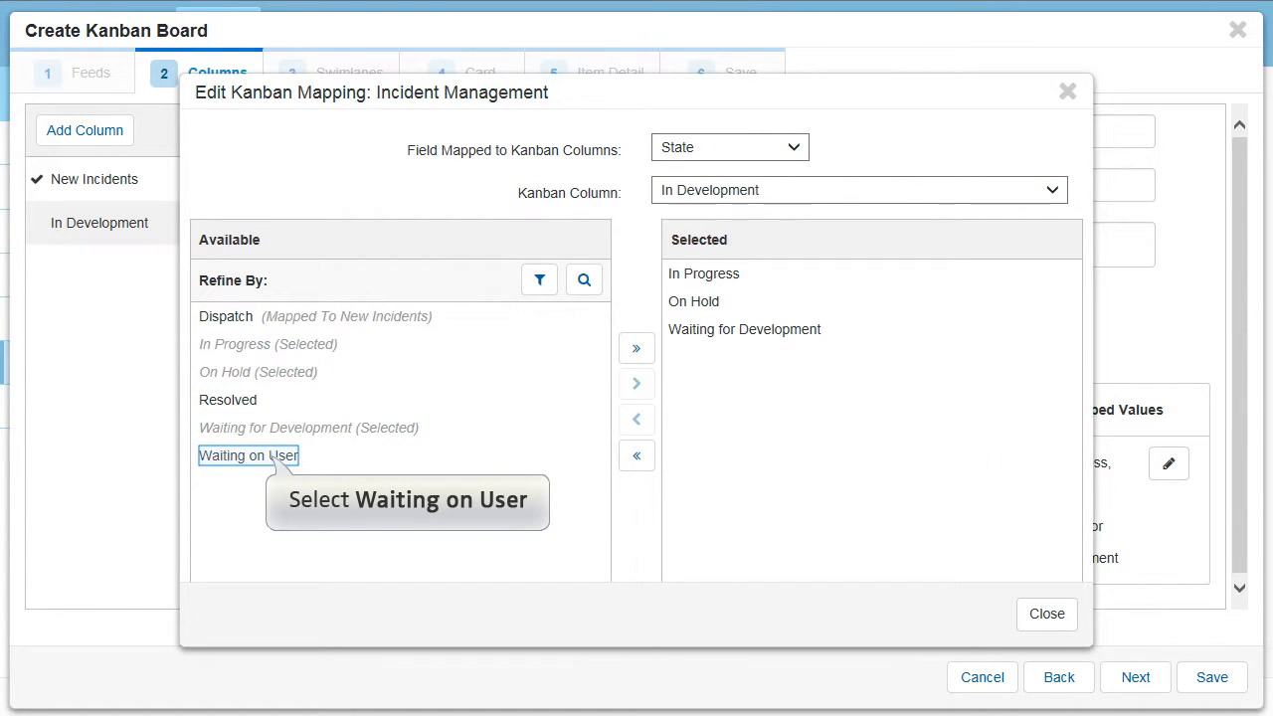
pyautogui.click(272, 457)
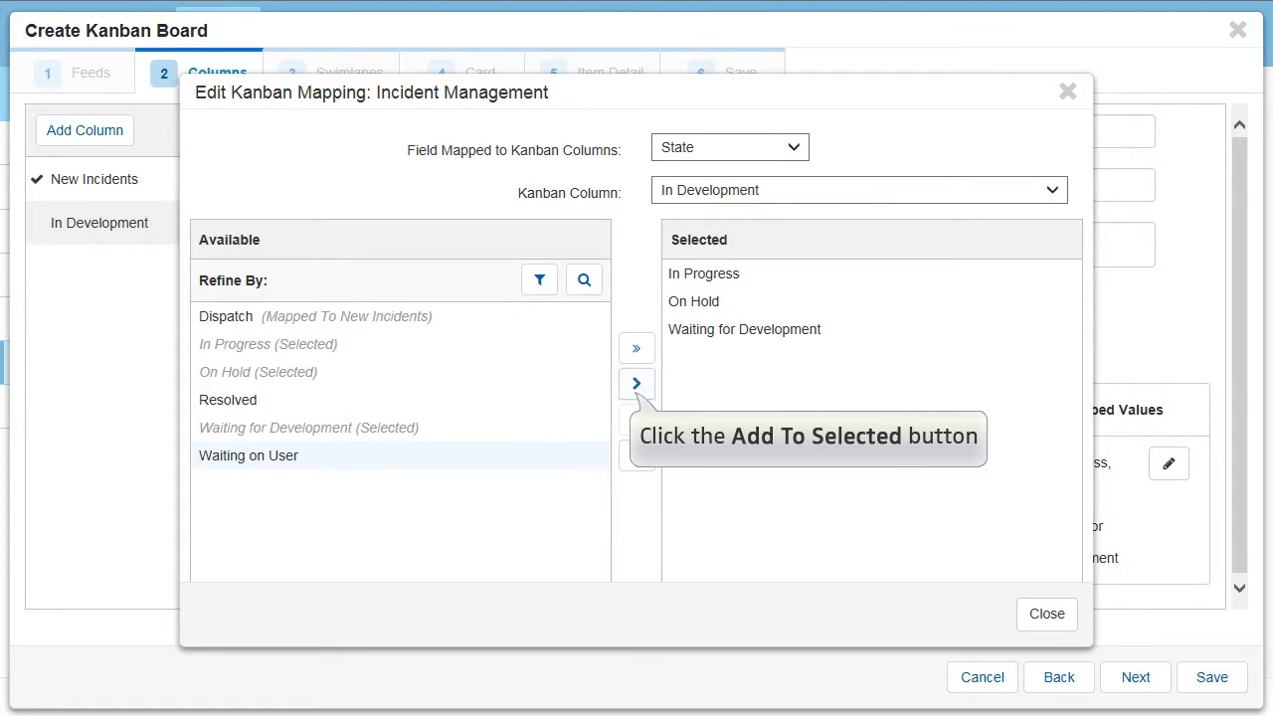
pyautogui.click(636, 382)
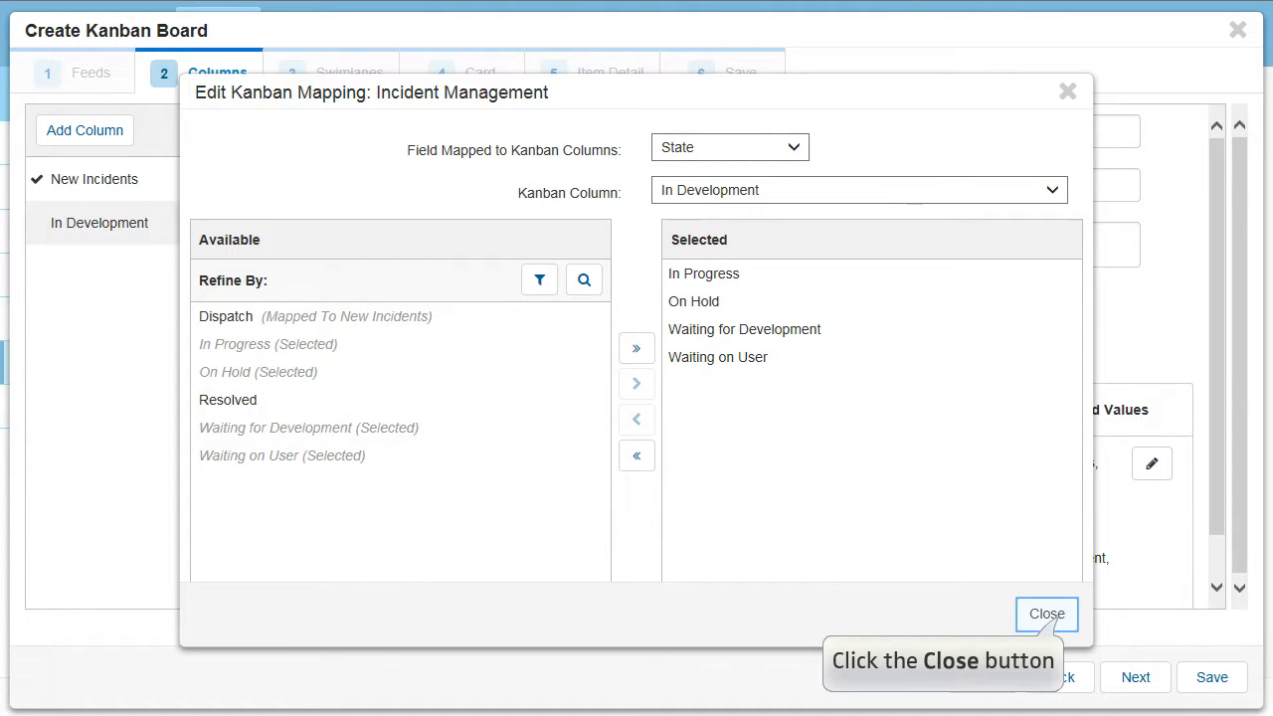
pyautogui.click(1046, 614)
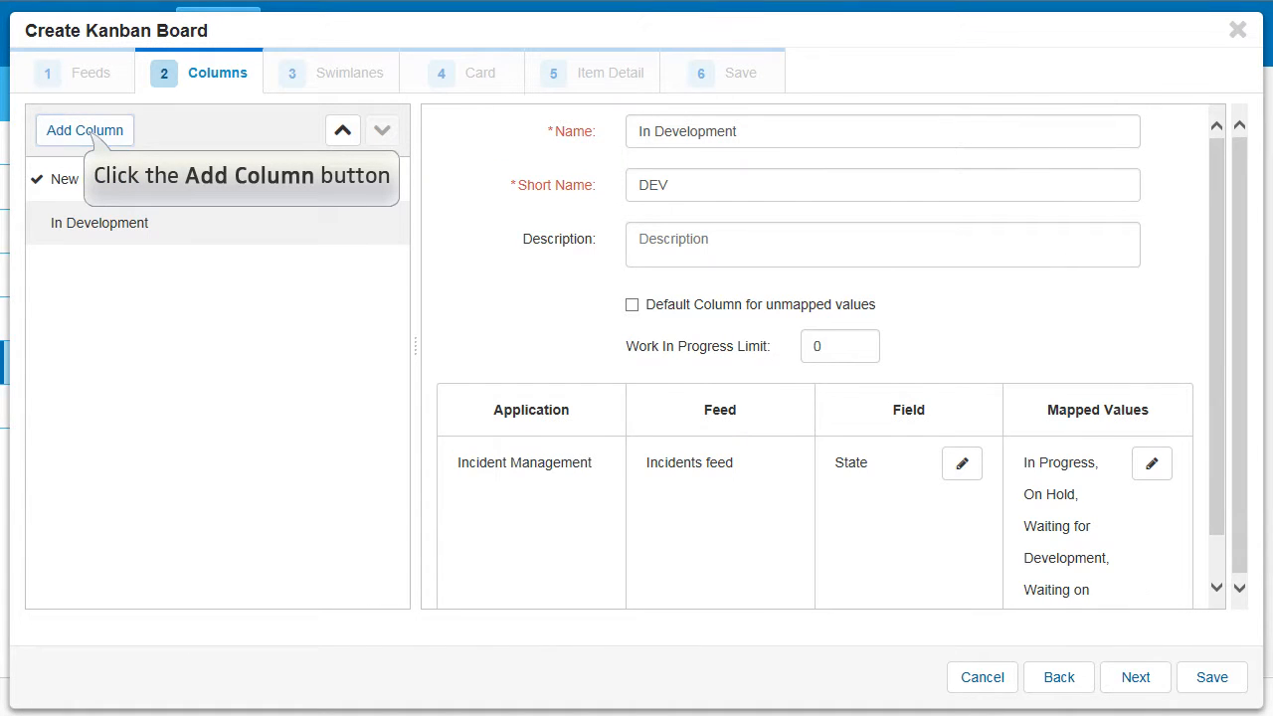
# Add a third column named "Resolved" with the short name DONE.
pyautogui.click(85, 130)
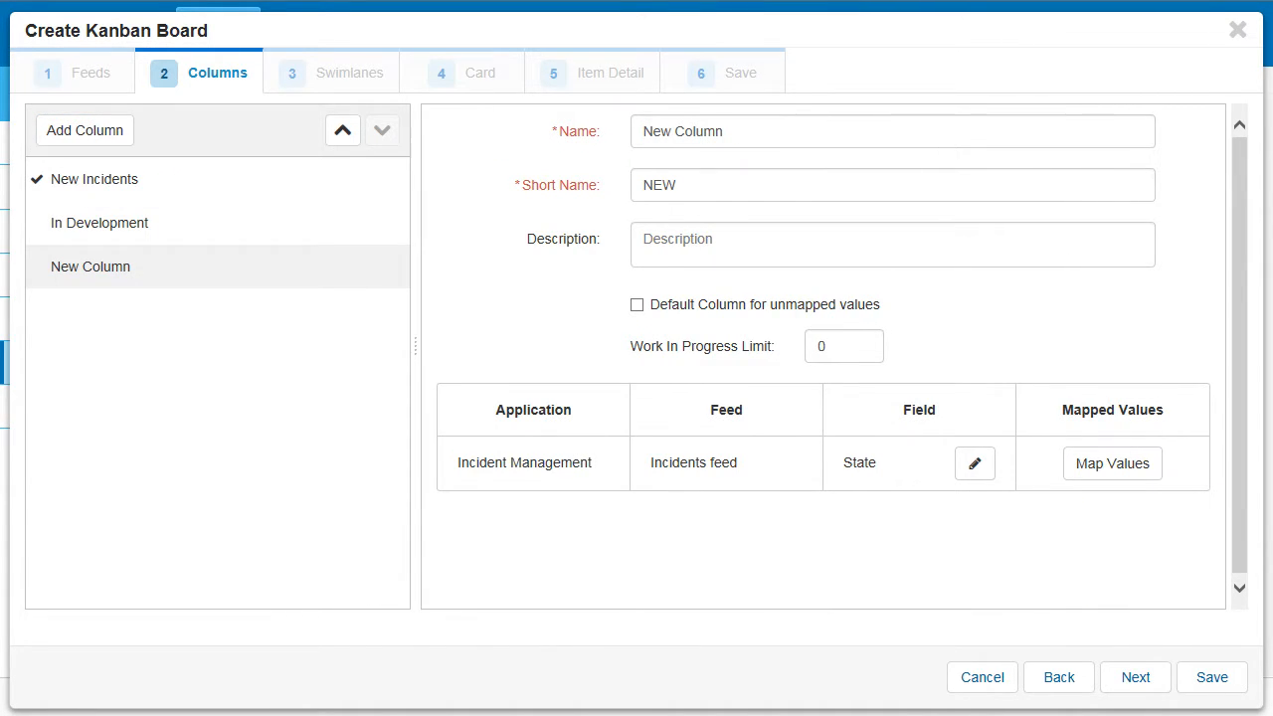
pyautogui.moveTo(728, 133); pyautogui.dragTo(574, 150)
pyautogui.write('Resolved')
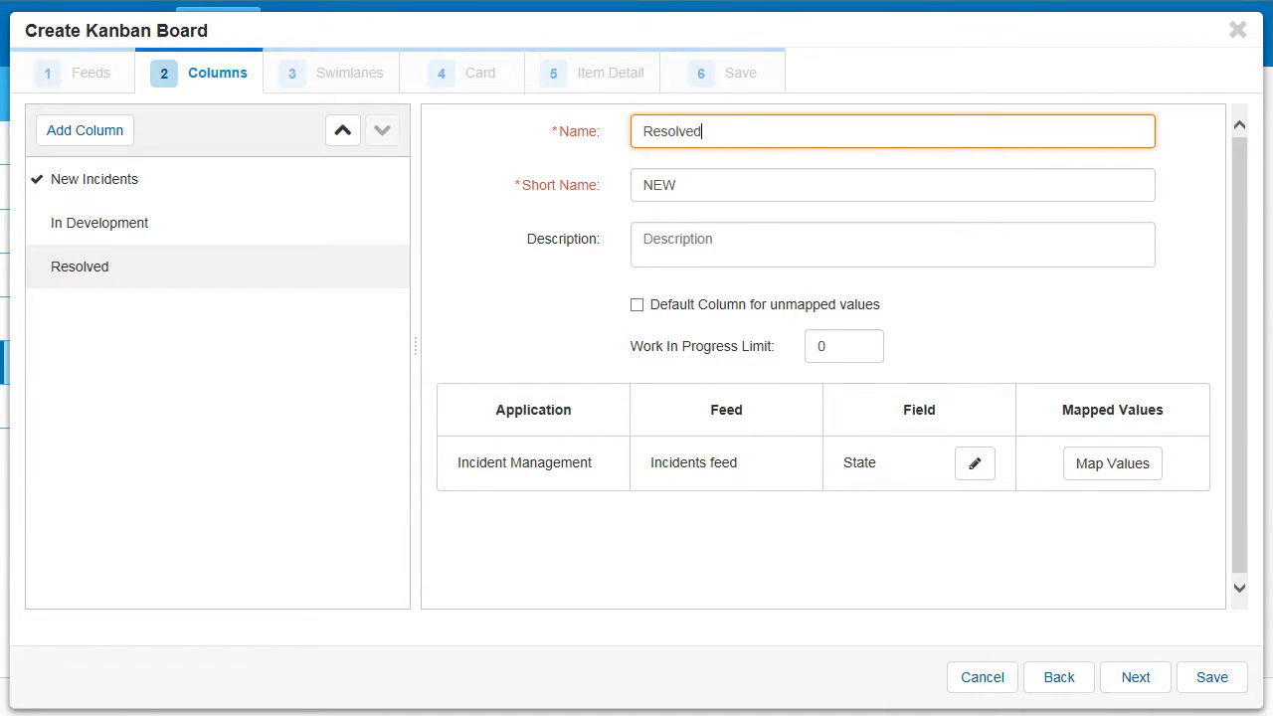
pyautogui.press('Tab')
pyautogui.press('BackSpace')
pyautogui.write('DONE')
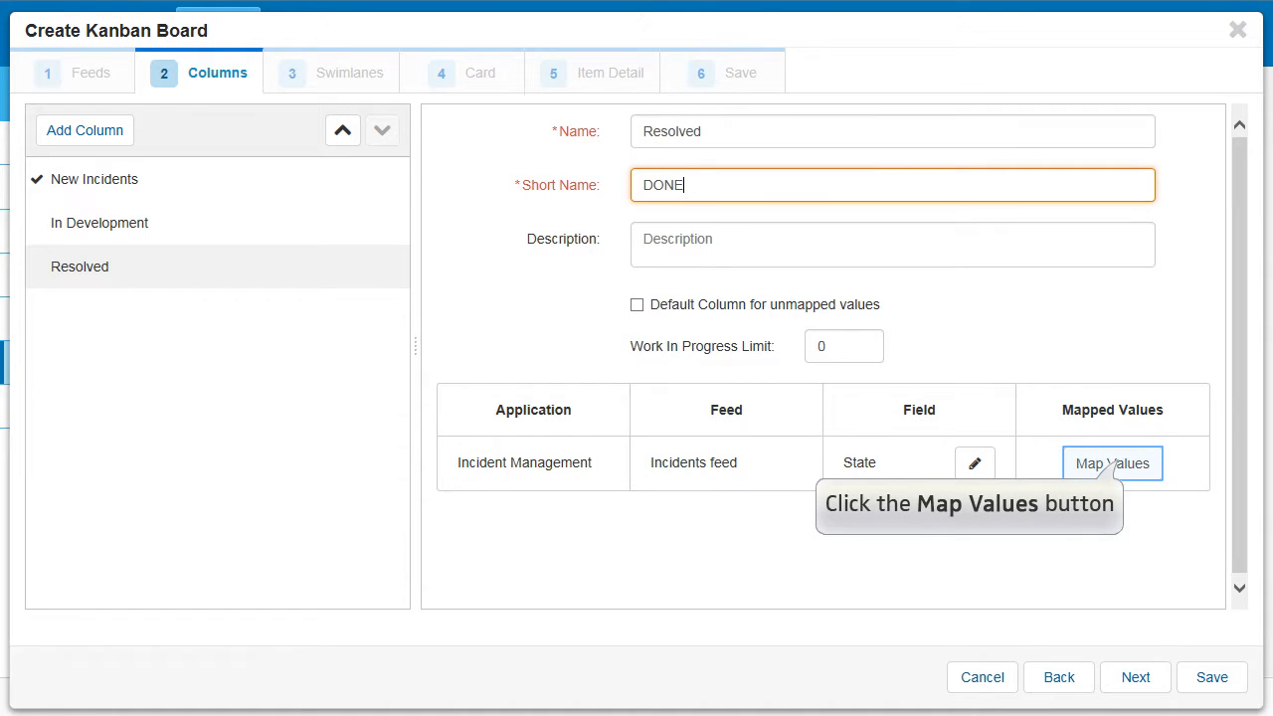
# Map the Resolved state value to the Resolved column and close the mapping.
pyautogui.click(1107, 465)
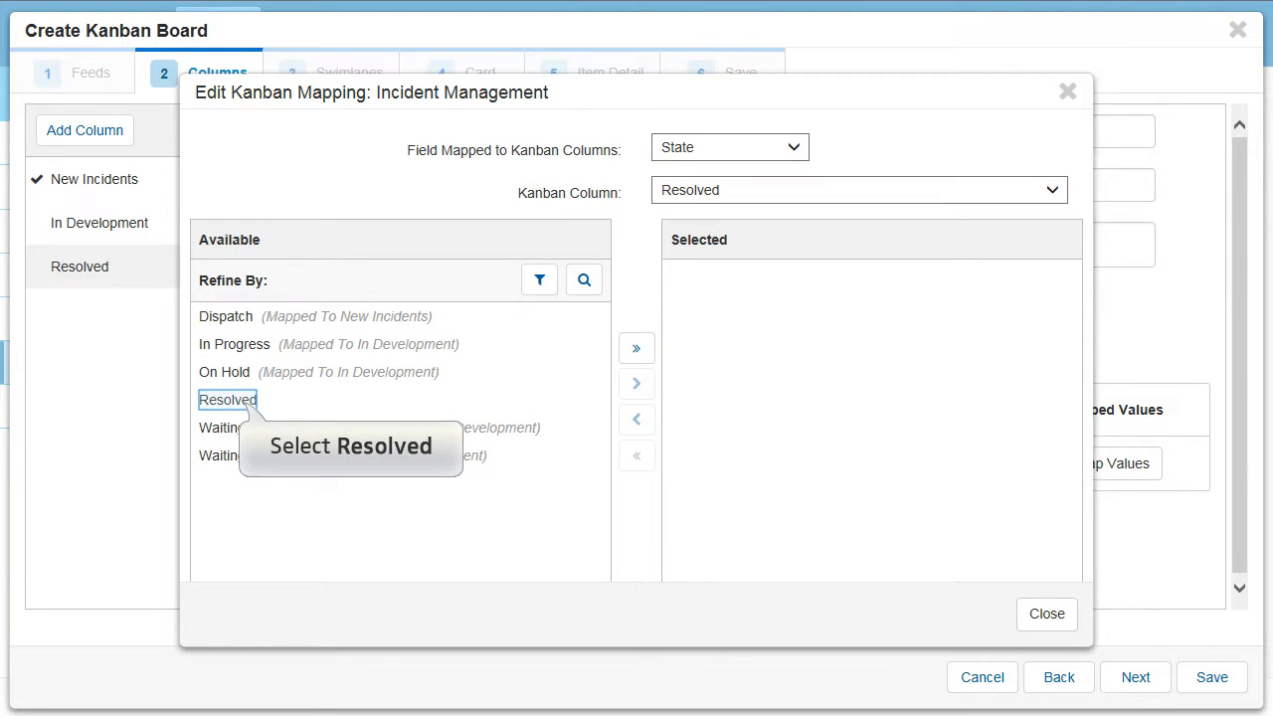
pyautogui.click(227, 400)
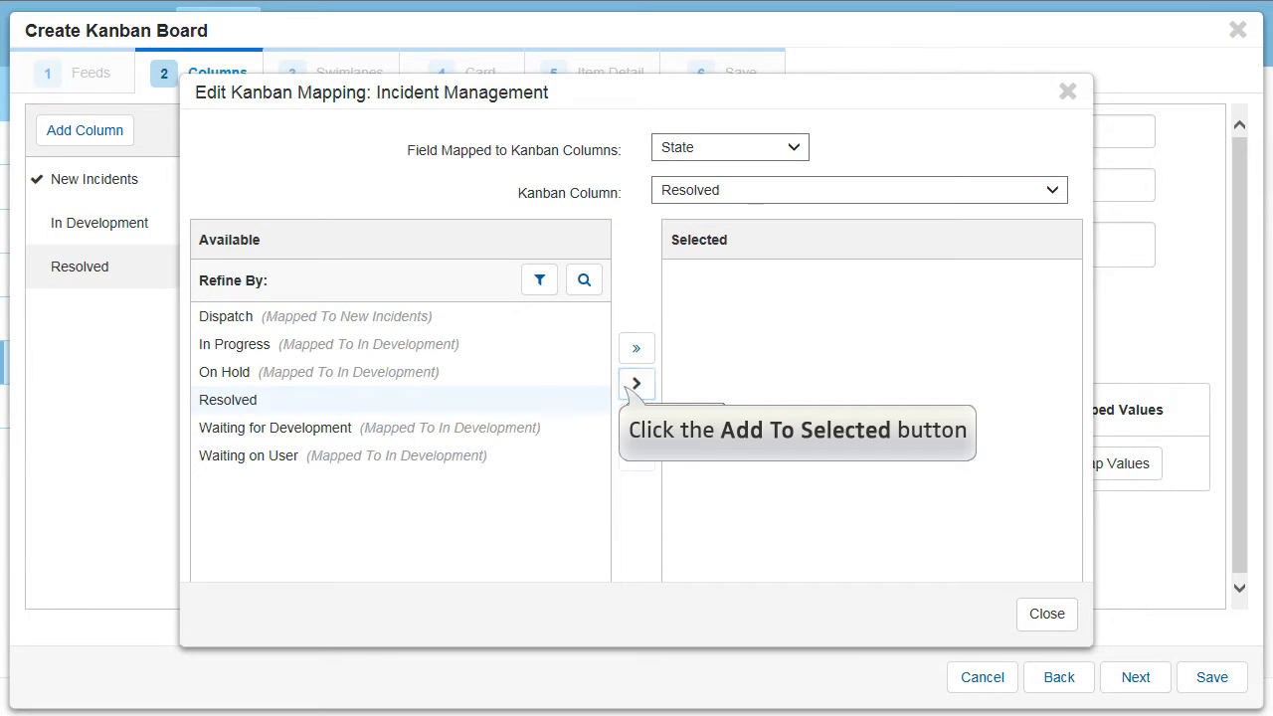
pyautogui.click(627, 388)
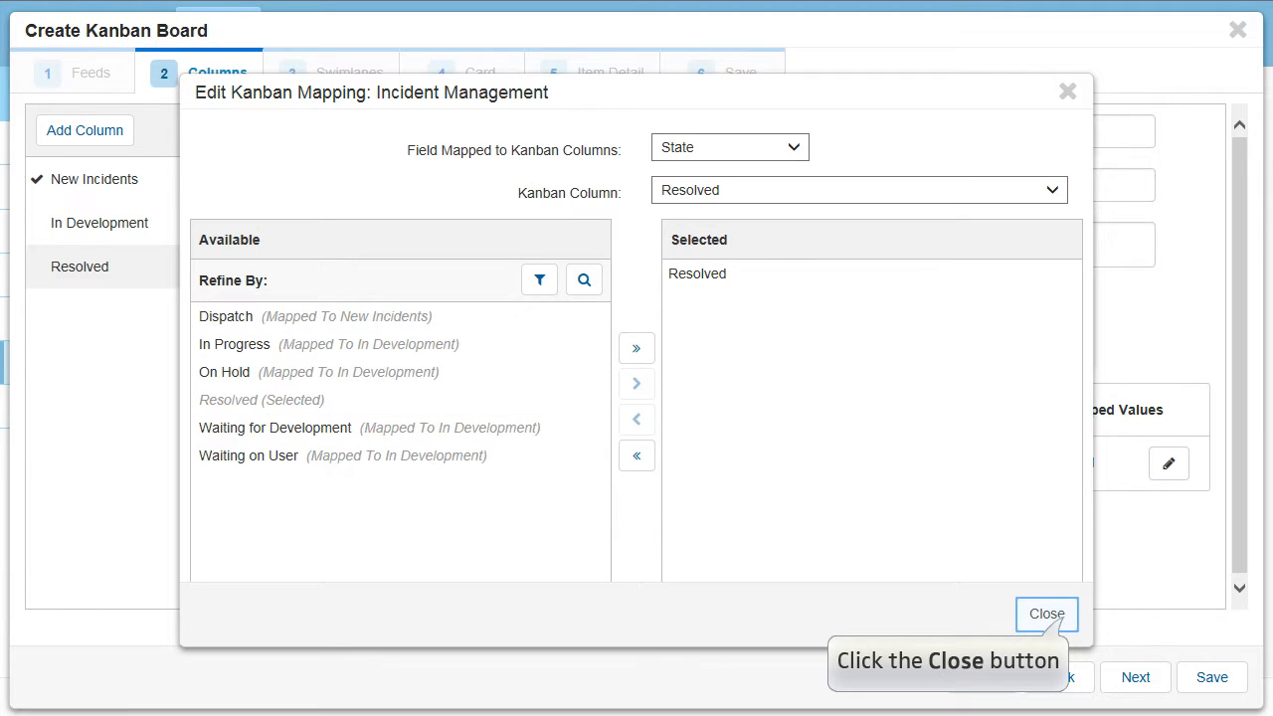
pyautogui.click(1046, 614)
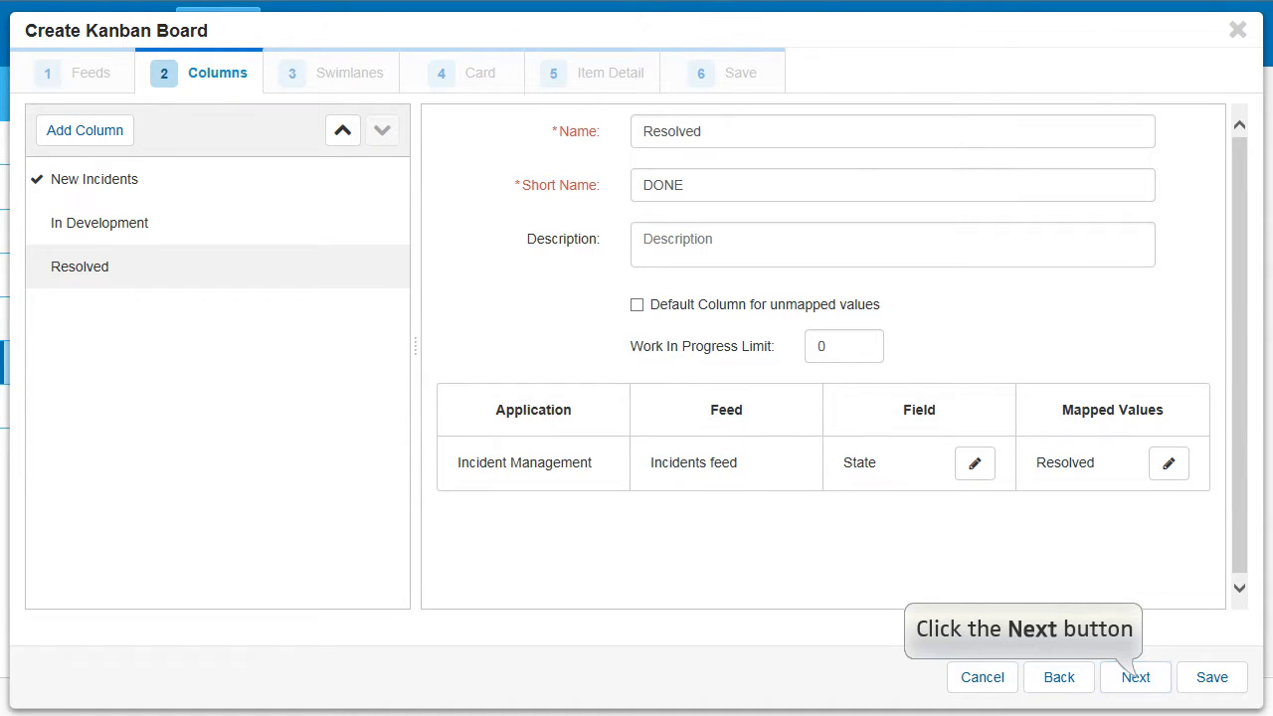
# Proceed to the swimlane setup and enable swimlanes based on the Owner field for the Incidents feed.
pyautogui.click(1136, 677)
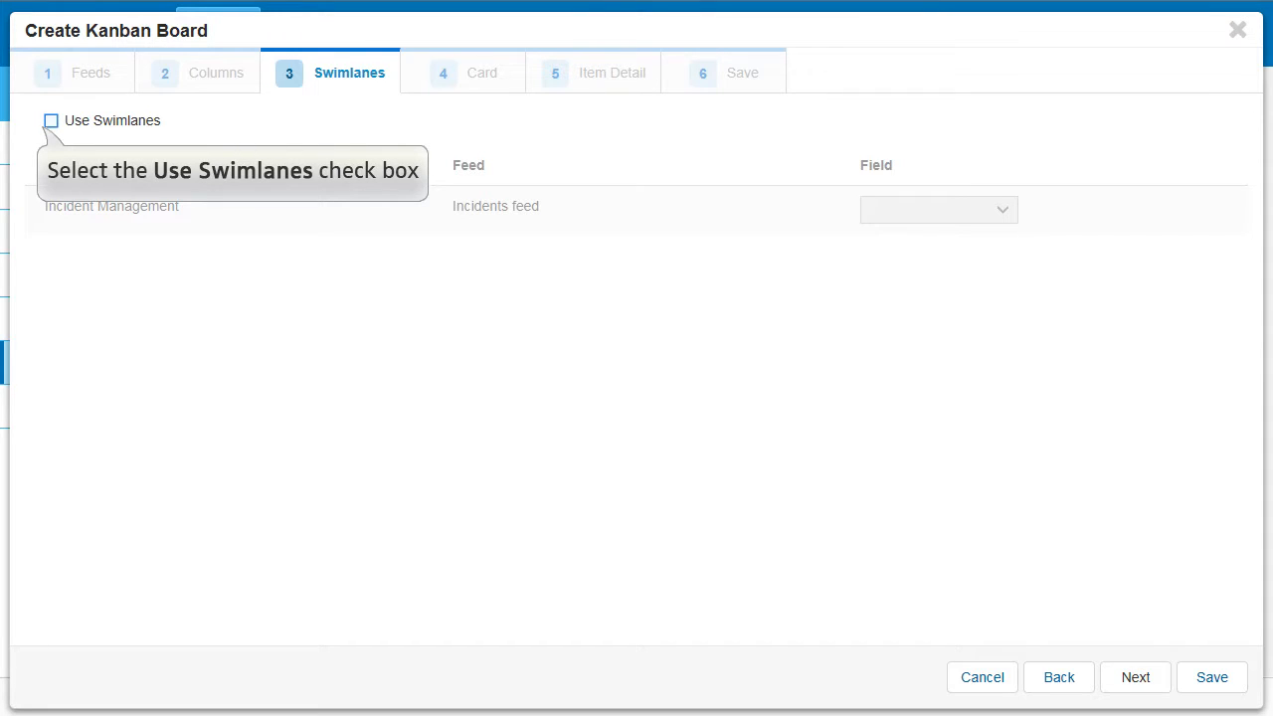
pyautogui.click(51, 121)
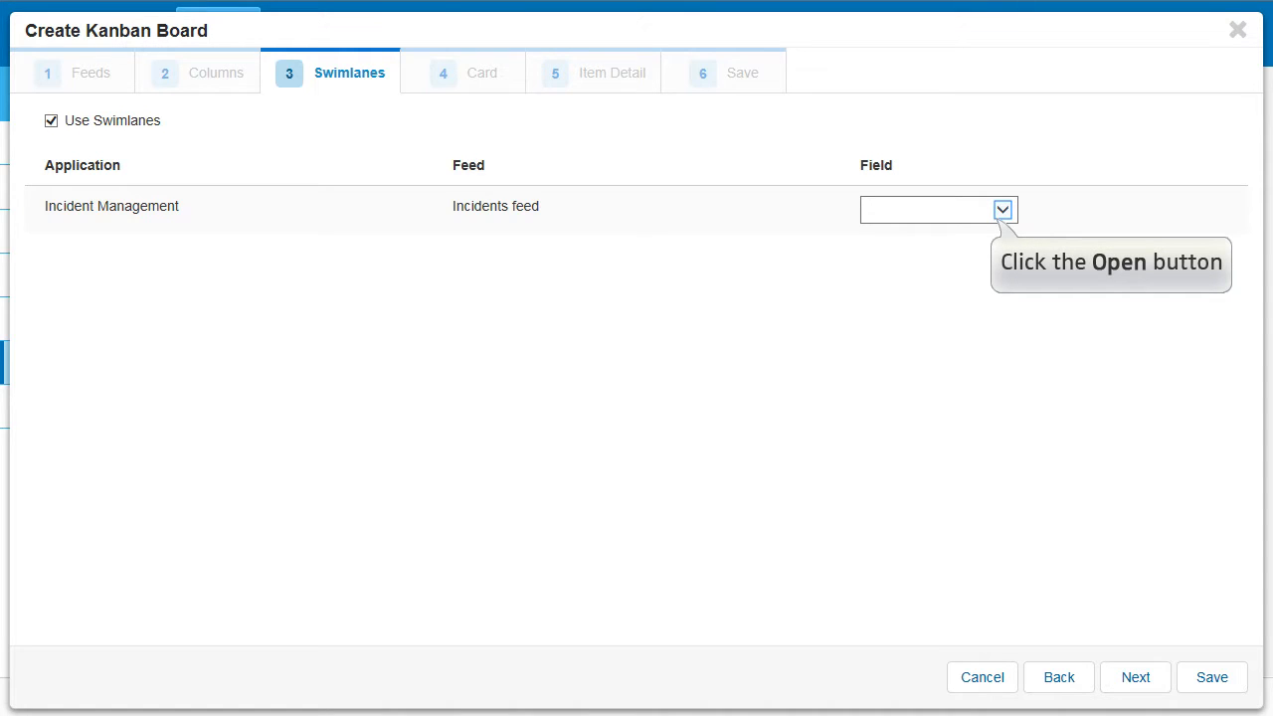
pyautogui.click(1003, 210)
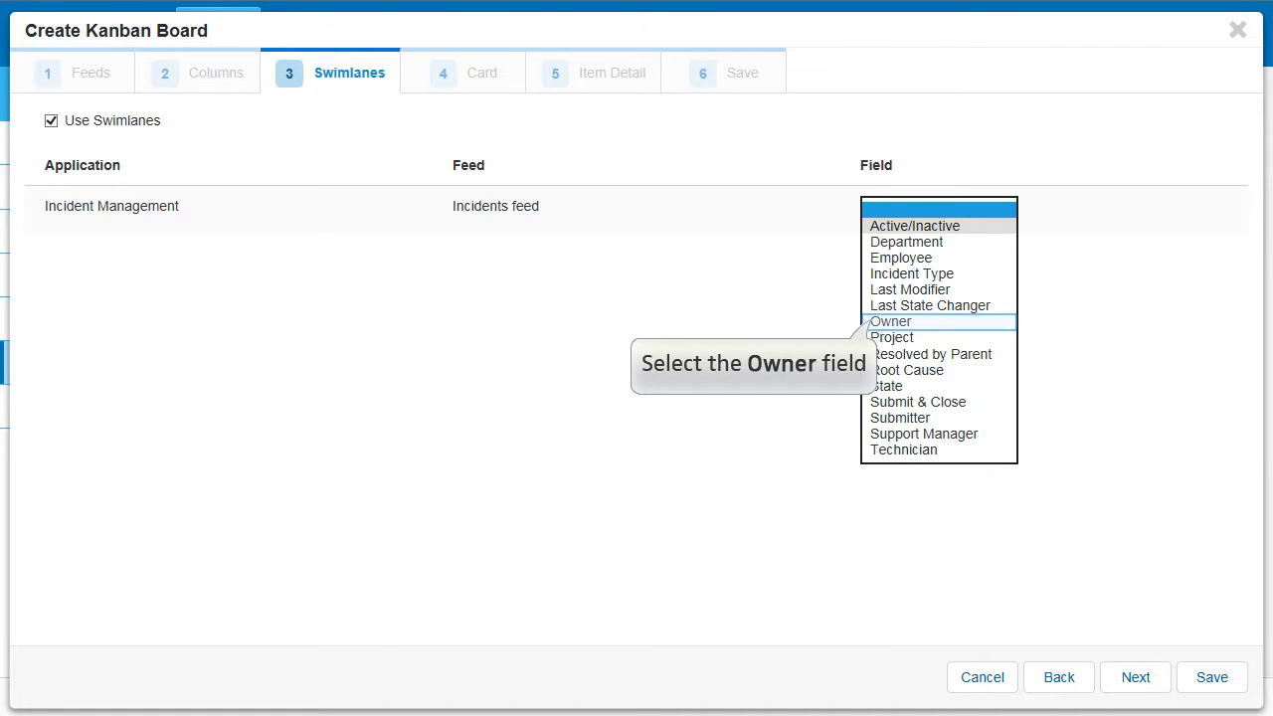
pyautogui.click(939, 321)
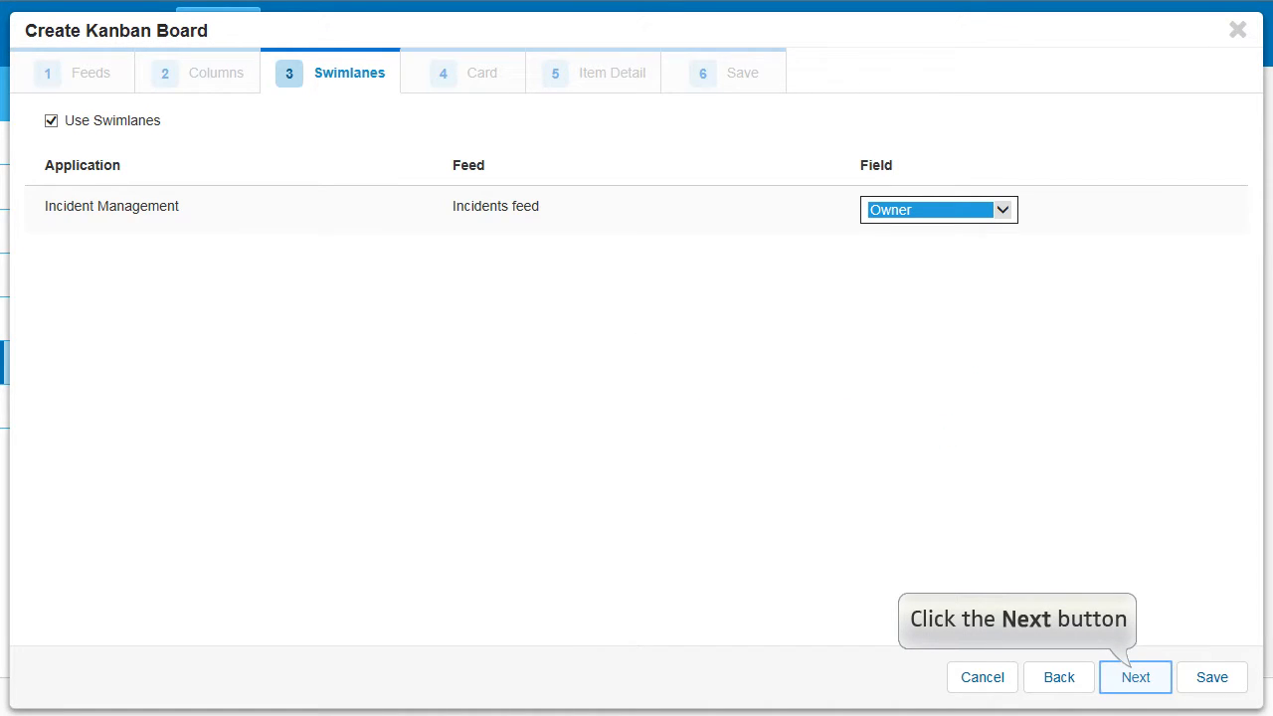
# Proceed to the card setup and set the status indicator field to State.
pyautogui.click(1135, 676)
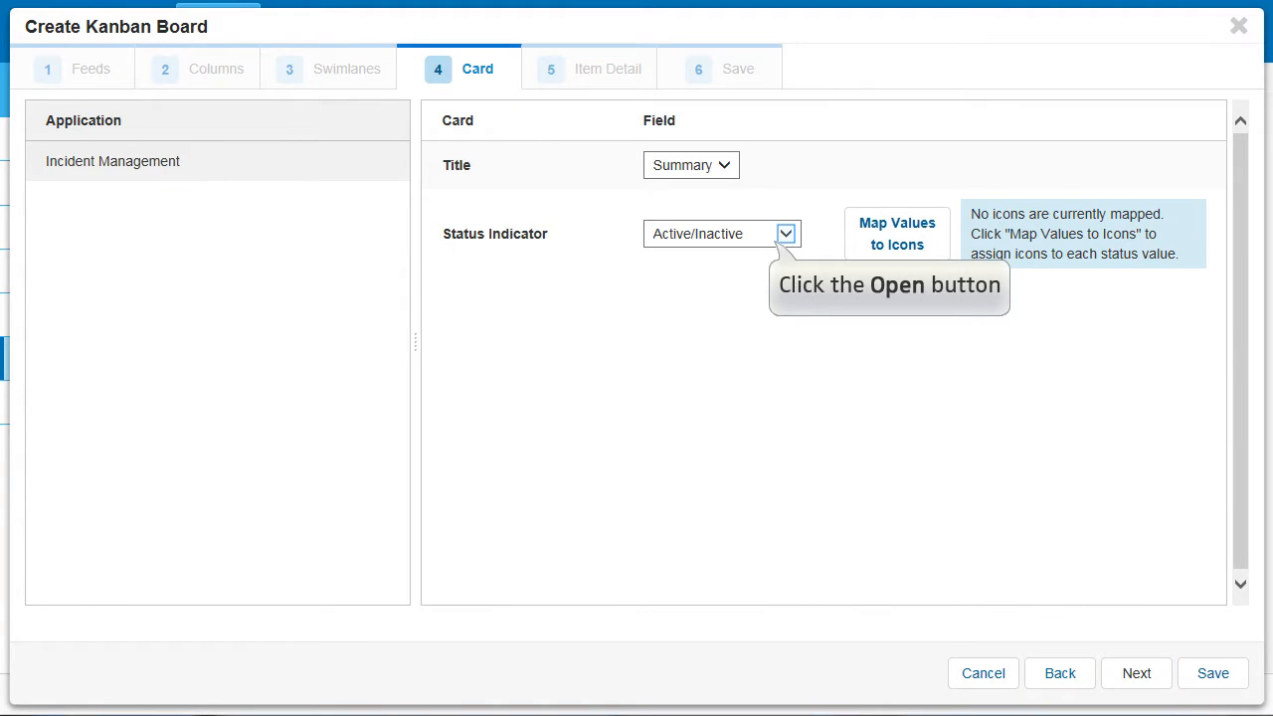
pyautogui.click(786, 233)
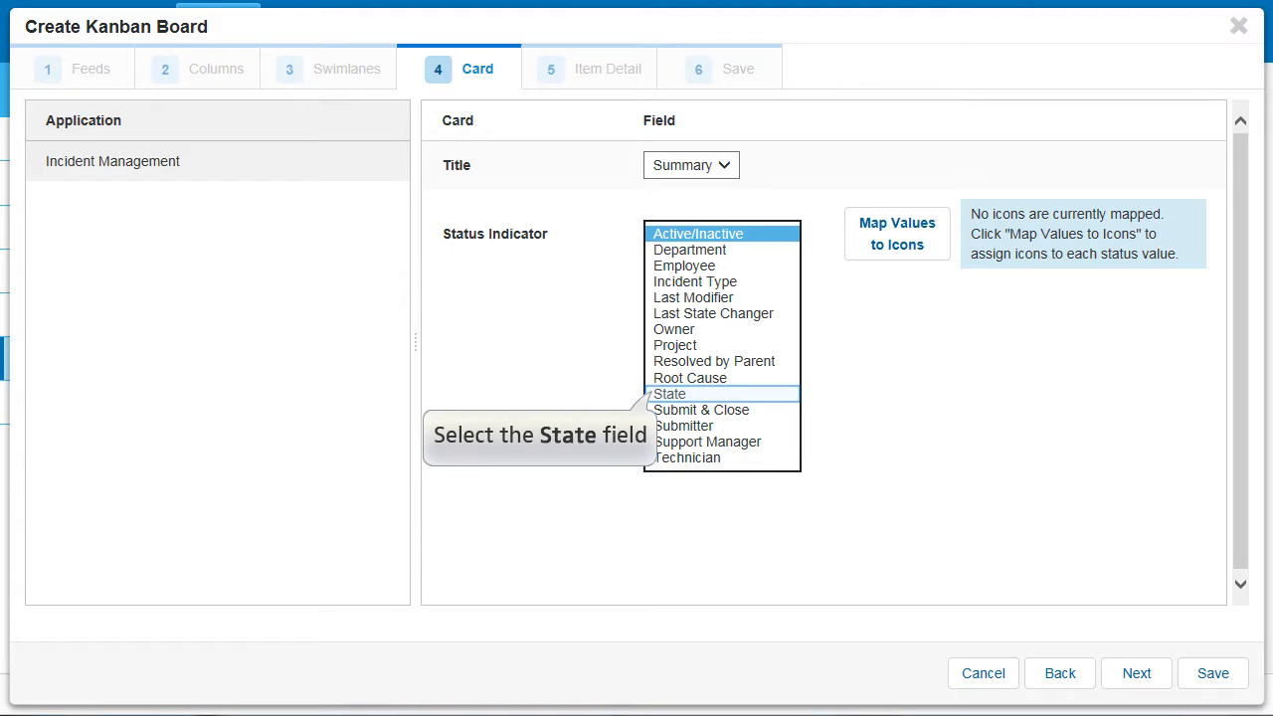
pyautogui.click(670, 394)
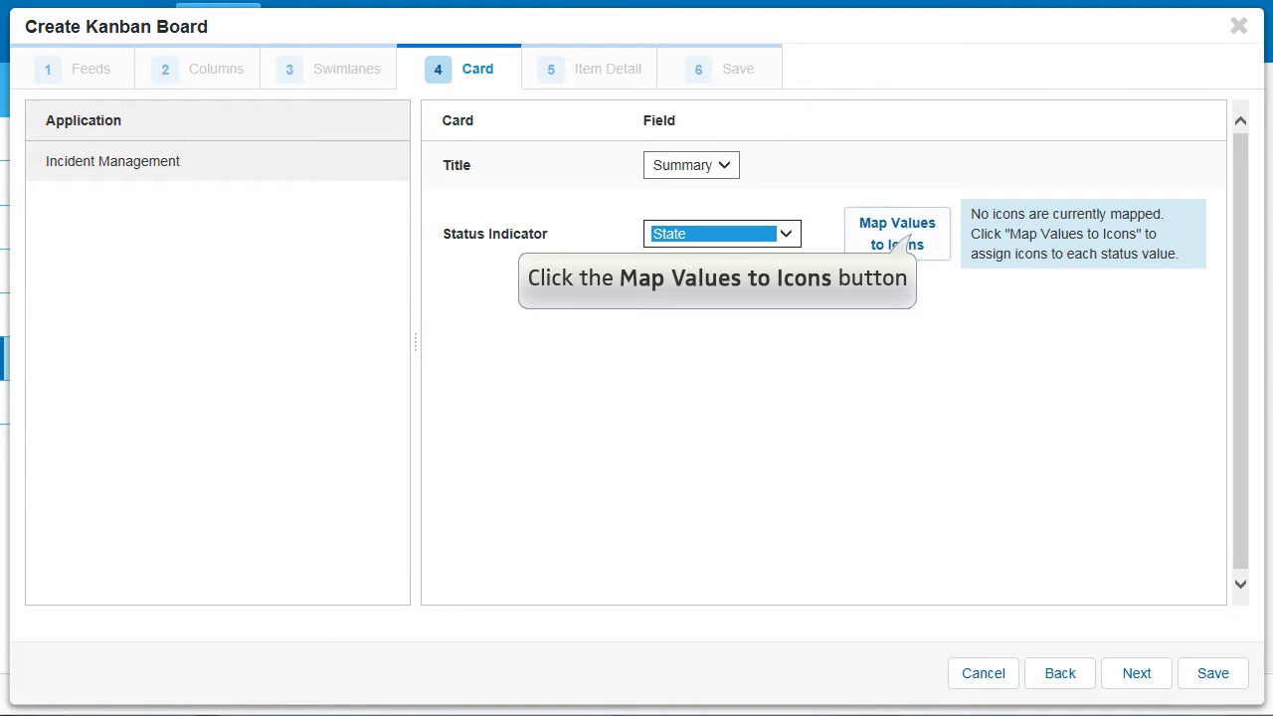
# Start mapping State values to icons, assigning the "in" icon to Dispatch and the wrench icon to In Progress.
pyautogui.click(897, 234)
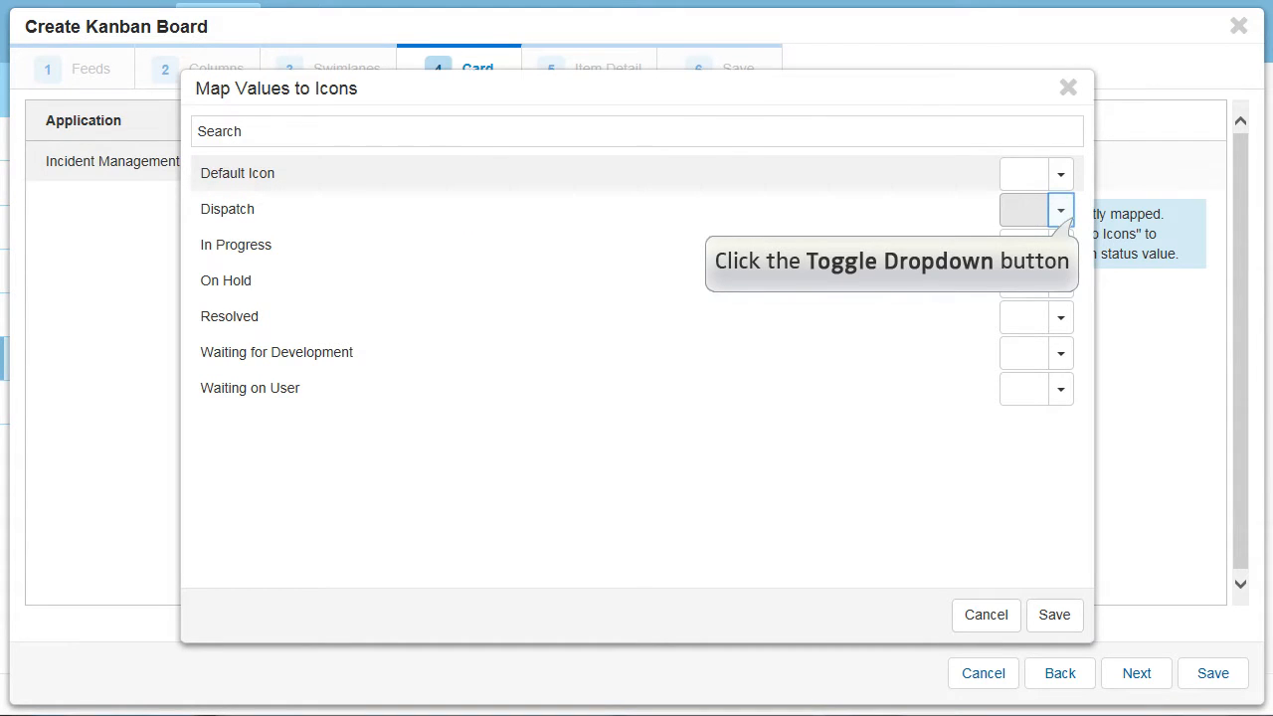
pyautogui.click(1061, 210)
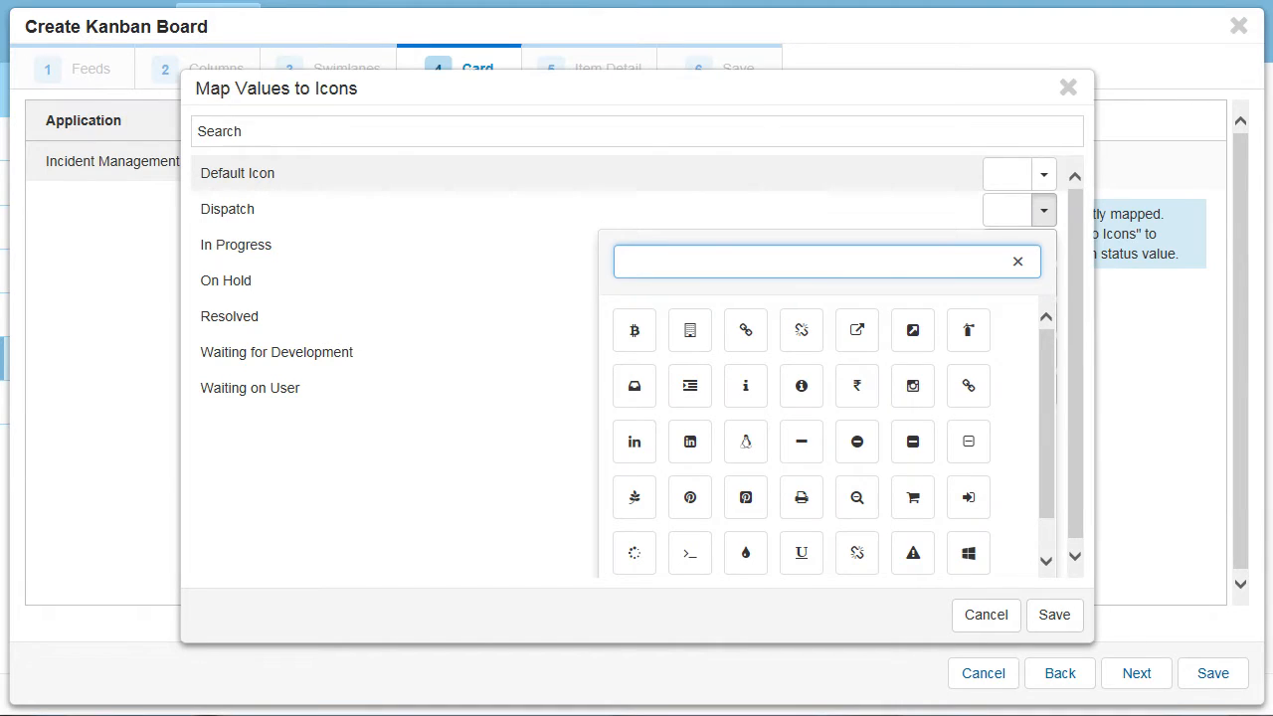
pyautogui.write('in')
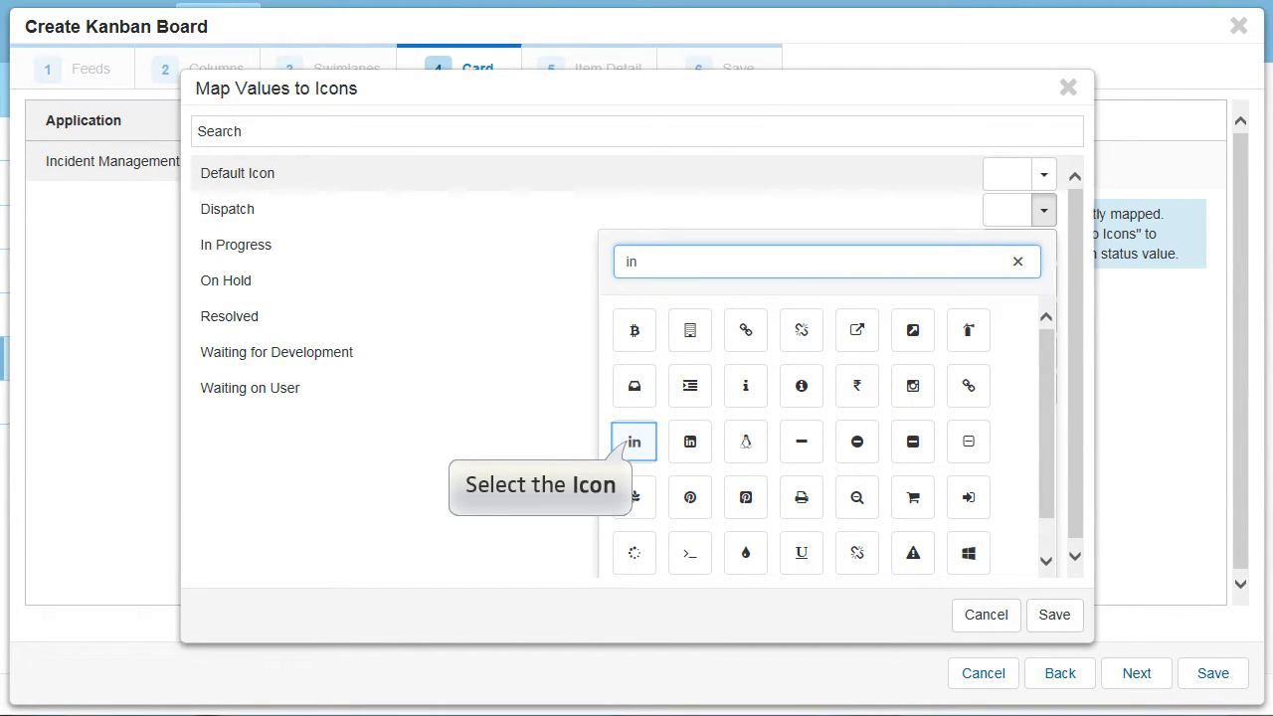
pyautogui.click(634, 441)
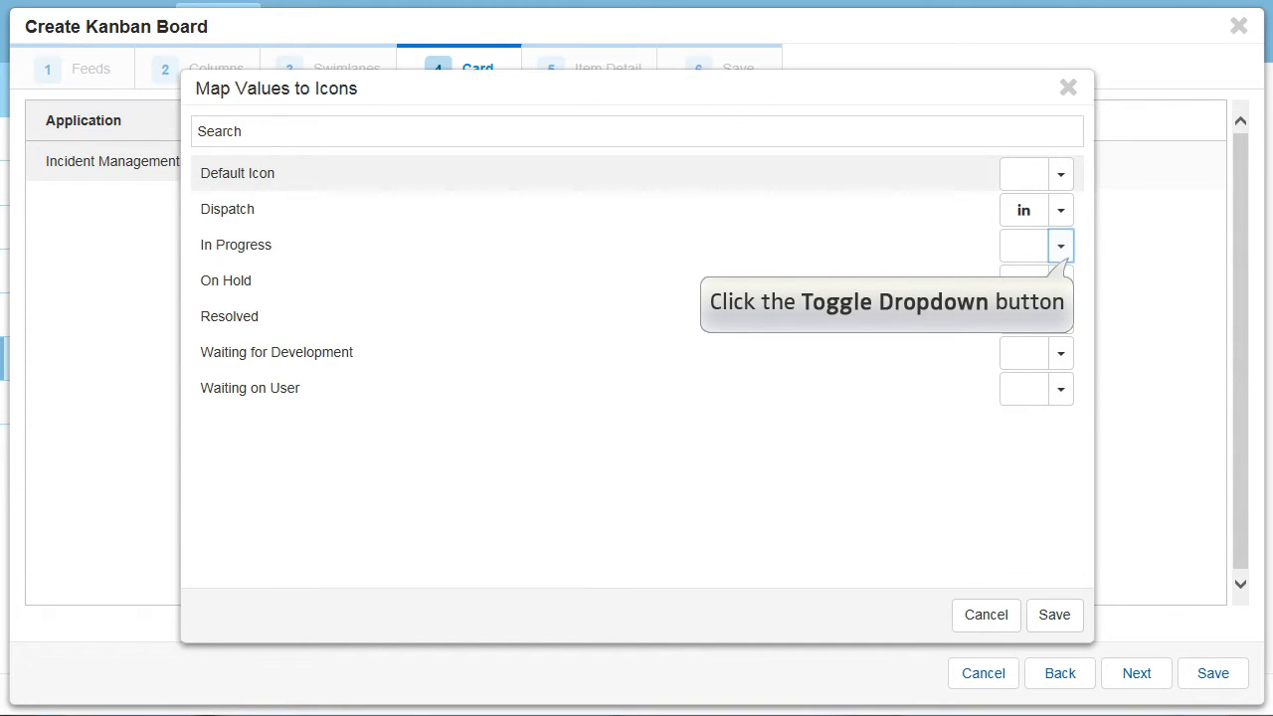
pyautogui.click(1060, 245)
pyautogui.write('wr')
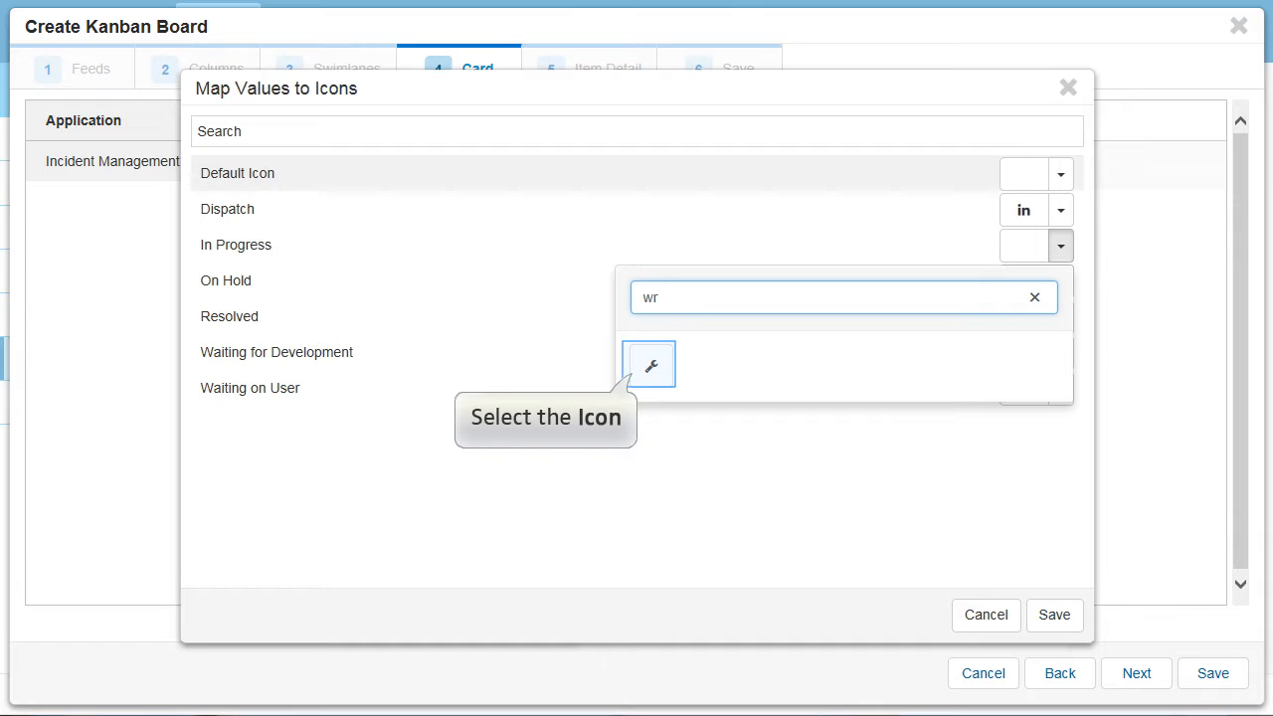
pyautogui.click(649, 364)
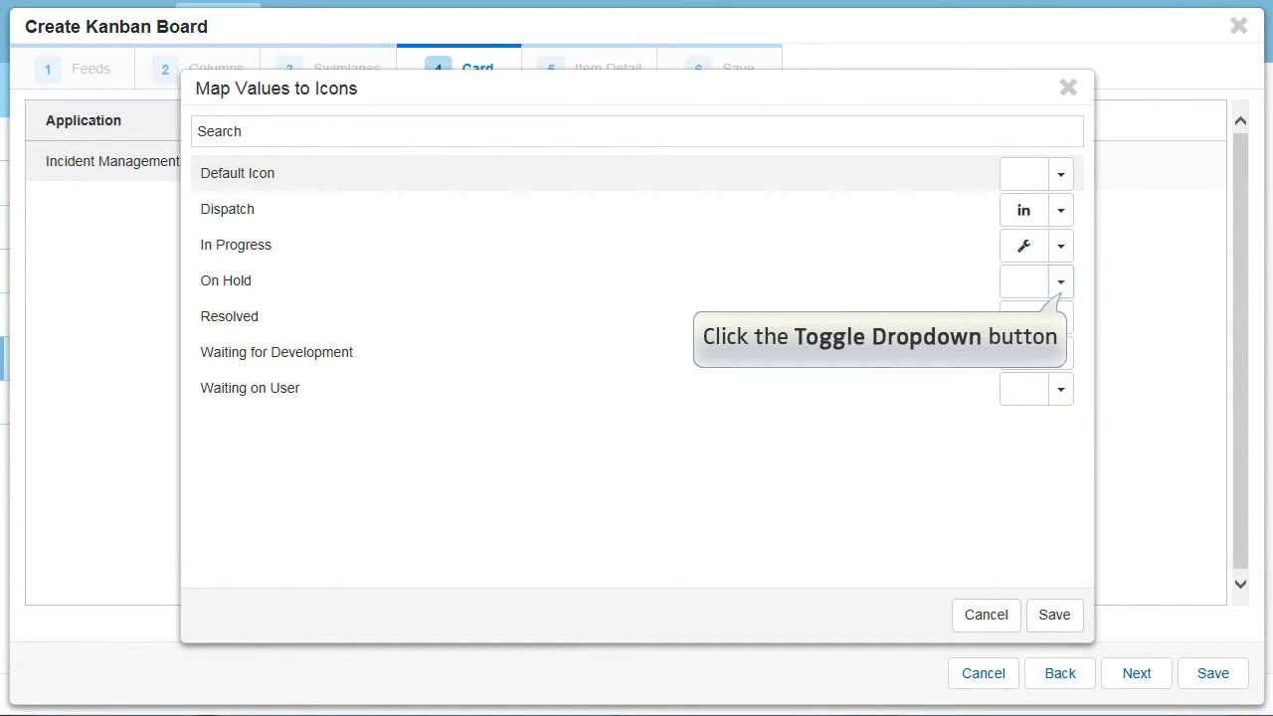
# Assign the anchor icon to On Hold and the outlined thumbs-up icon to Resolved.
pyautogui.click(1060, 282)
pyautogui.write('an')
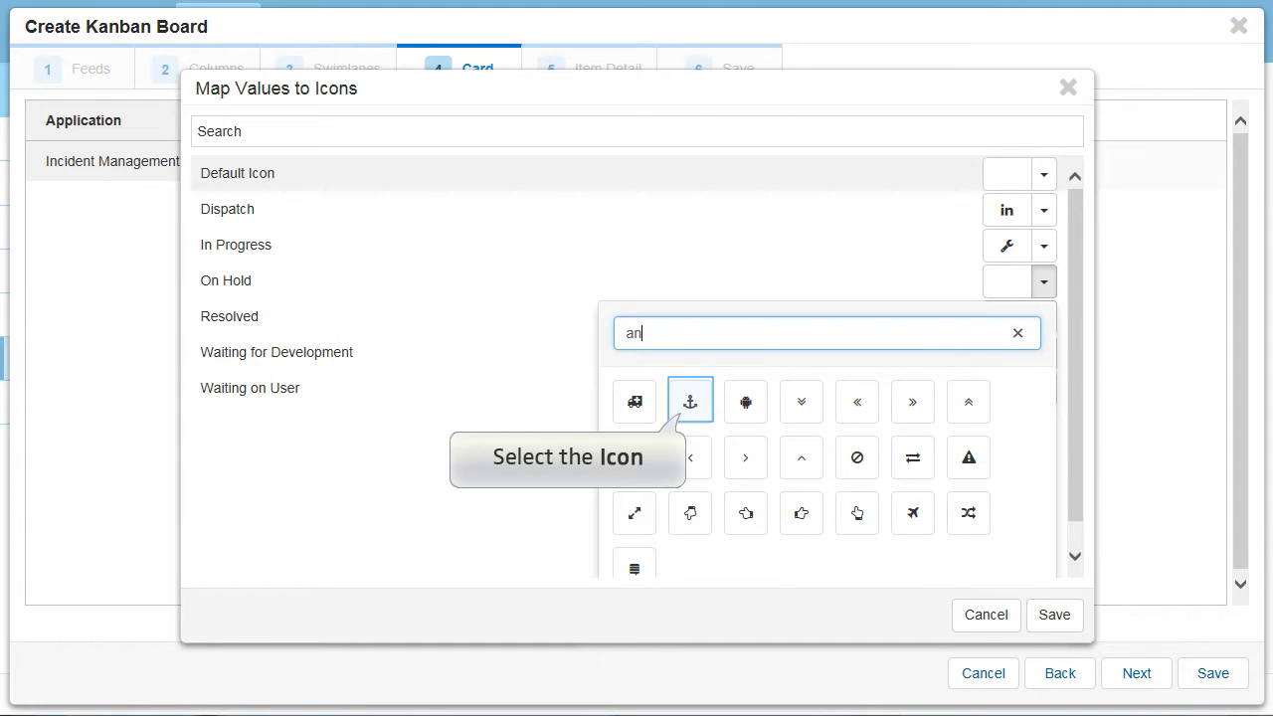
pyautogui.click(690, 400)
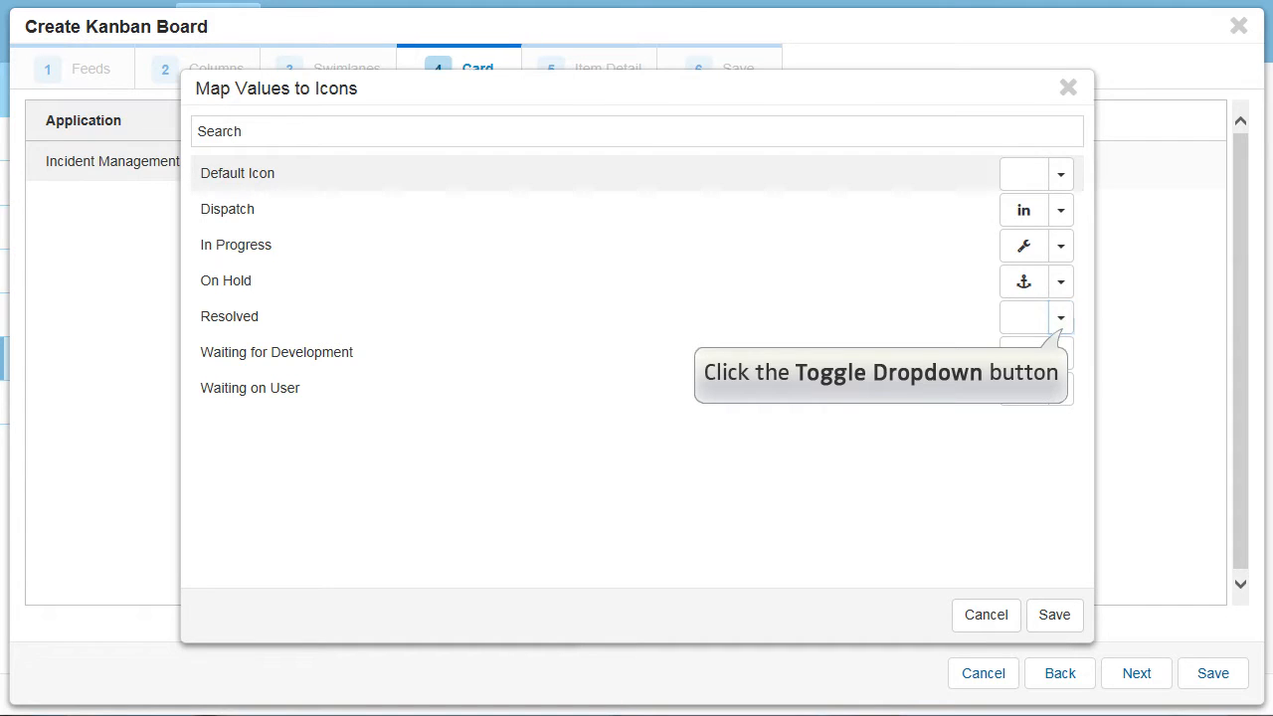
pyautogui.click(1060, 317)
pyautogui.write('th')
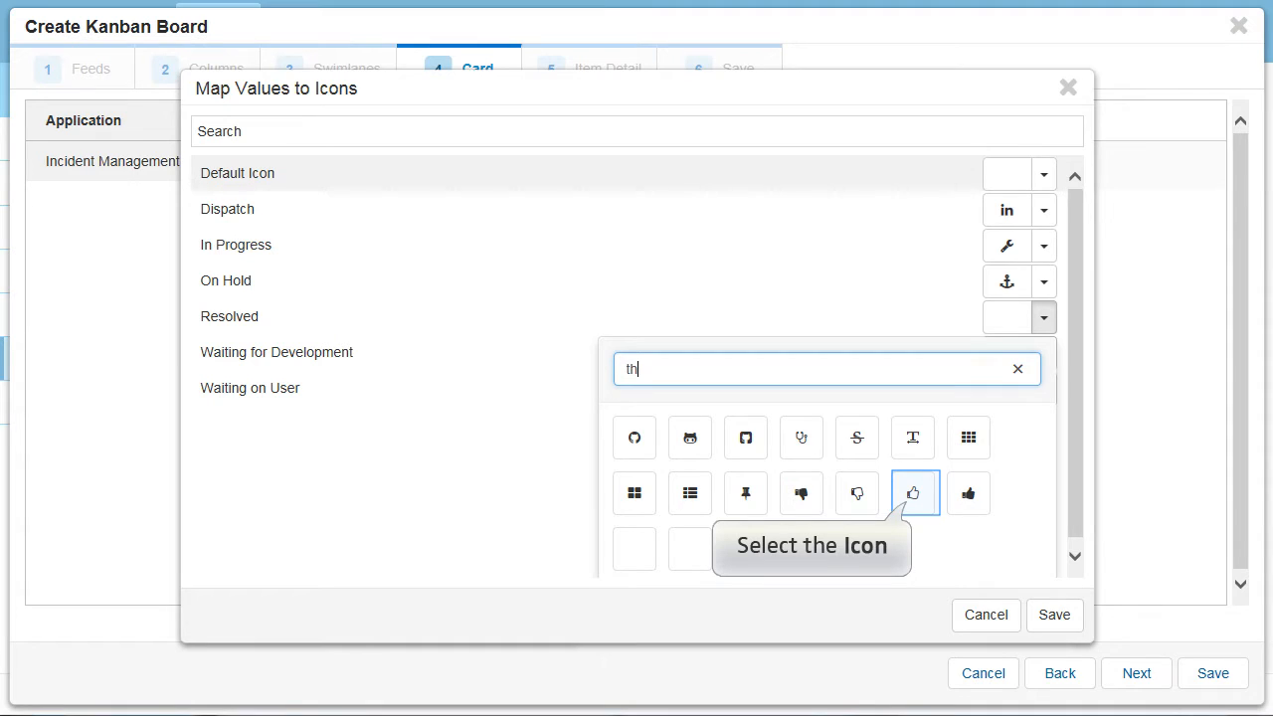
pyautogui.click(913, 493)
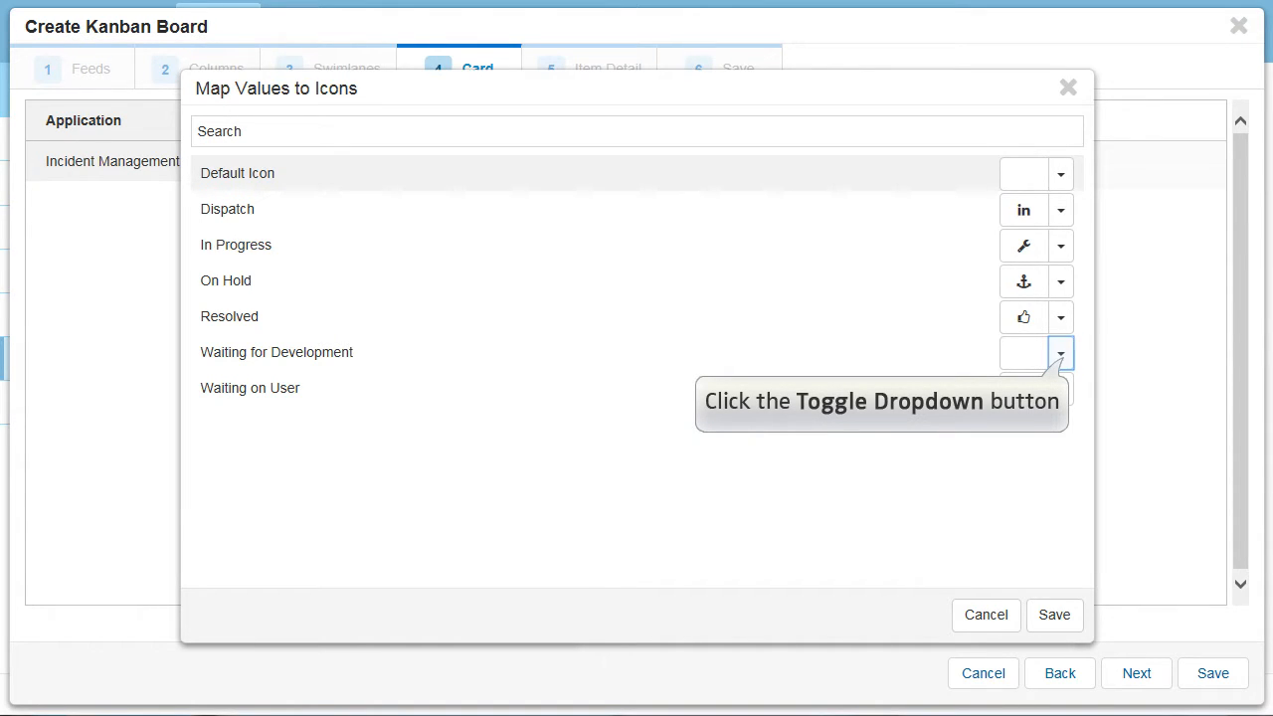
# Assign the gears icon to Waiting for Development and the single-user icon to Waiting on User, and save the icon mapping.
pyautogui.click(1060, 353)
pyautogui.write('ge')
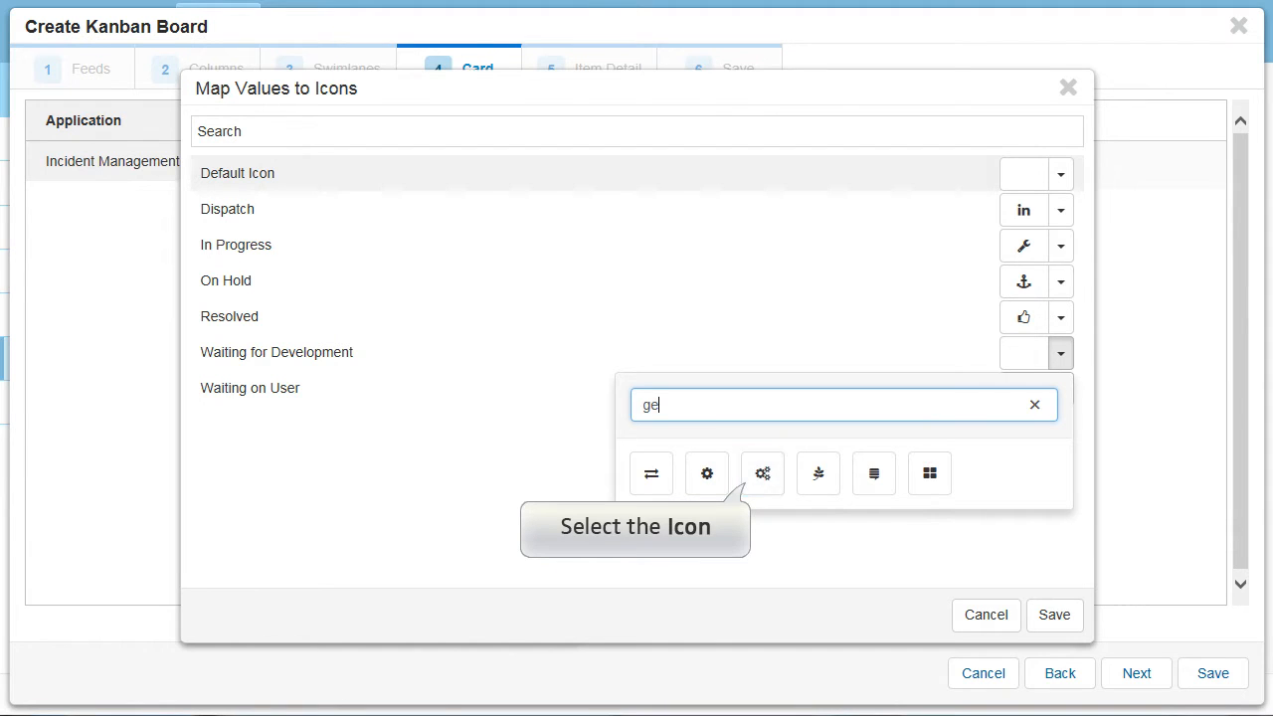
pyautogui.click(762, 473)
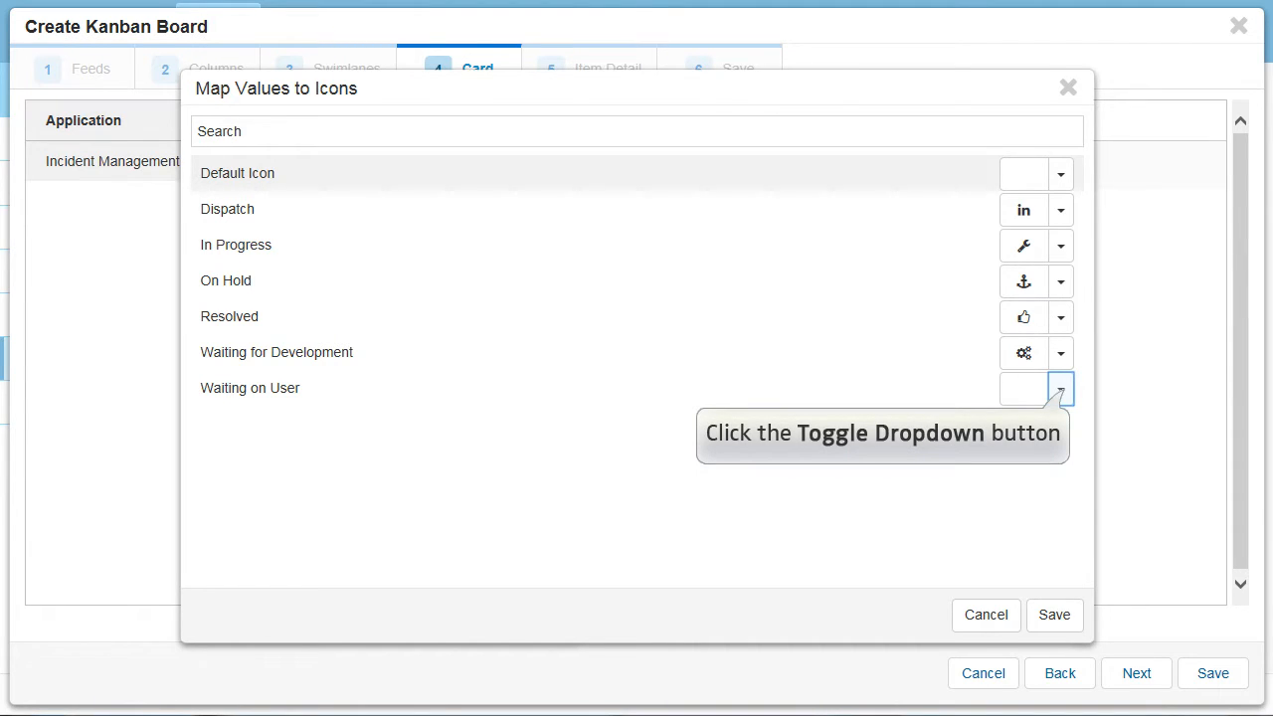
pyautogui.click(1061, 389)
pyautogui.write('use')
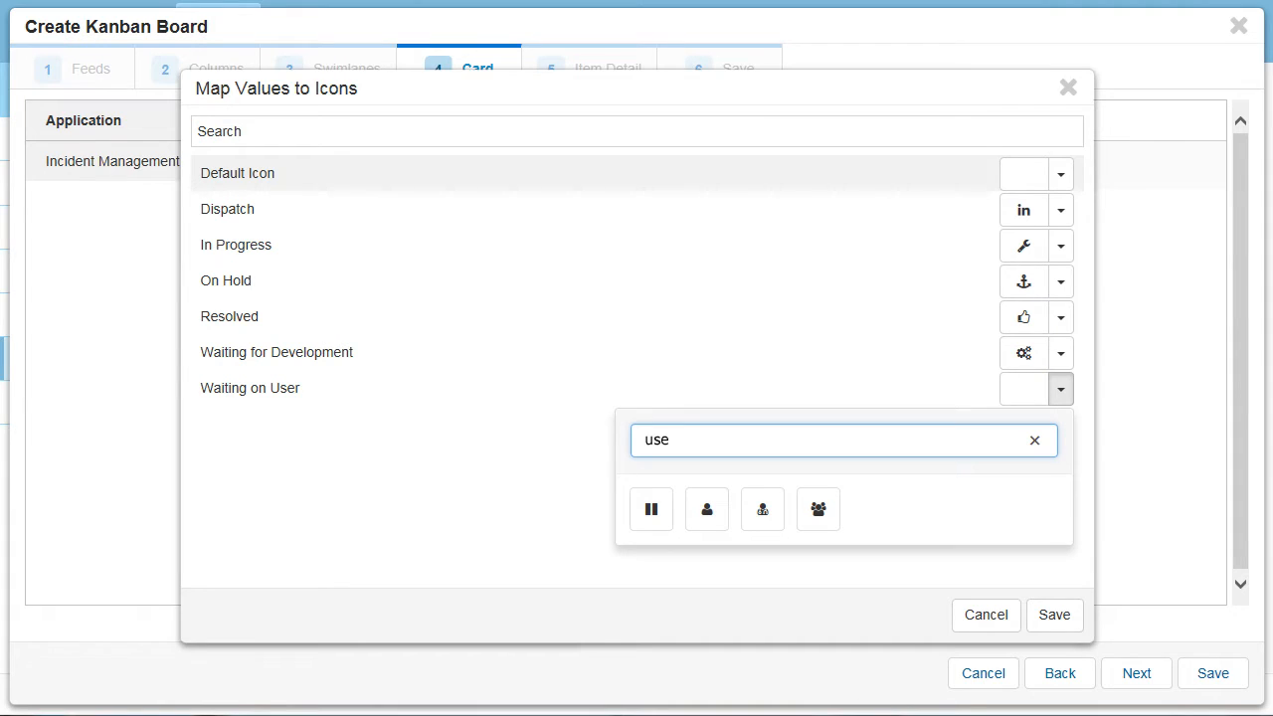
pyautogui.write('r')
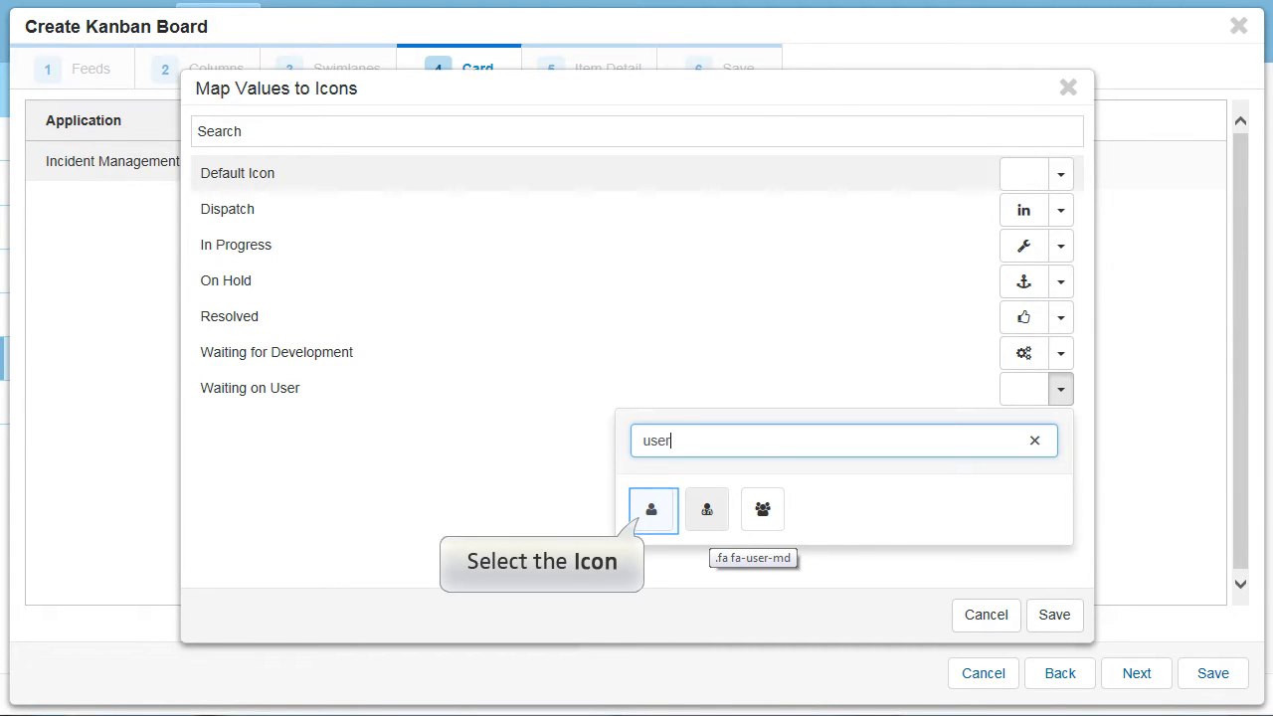
pyautogui.click(652, 509)
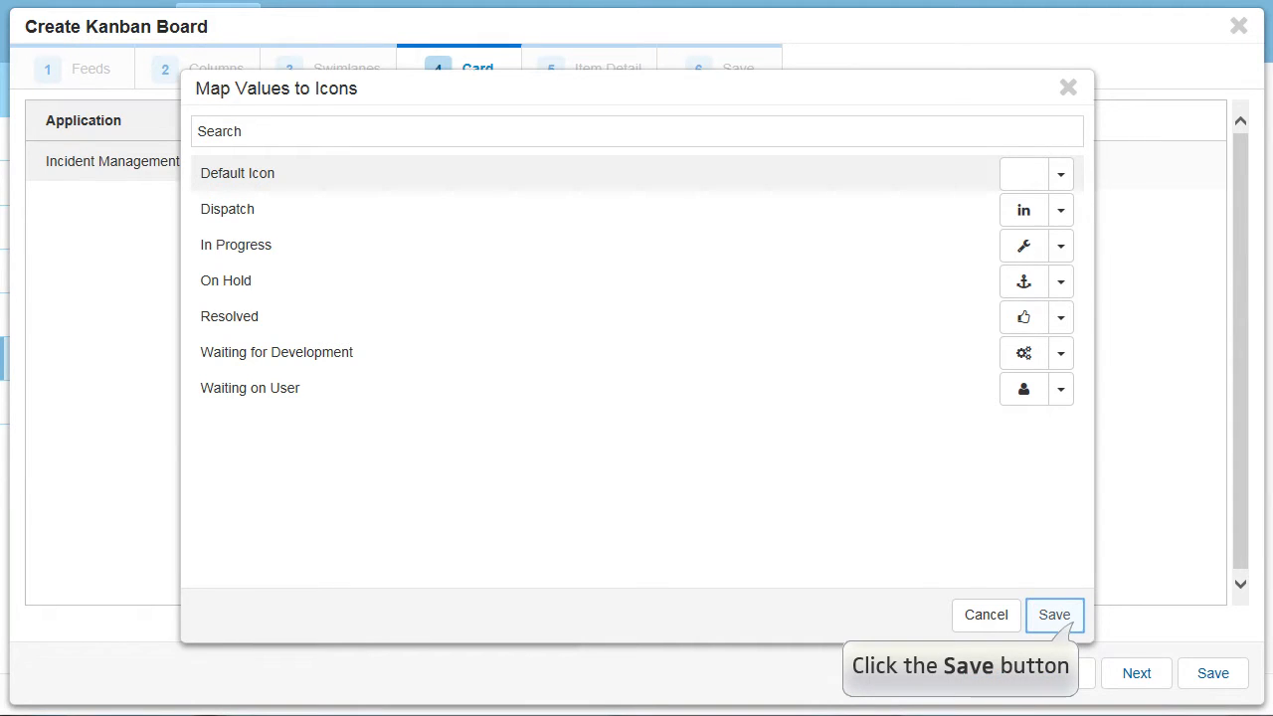
pyautogui.click(1054, 614)
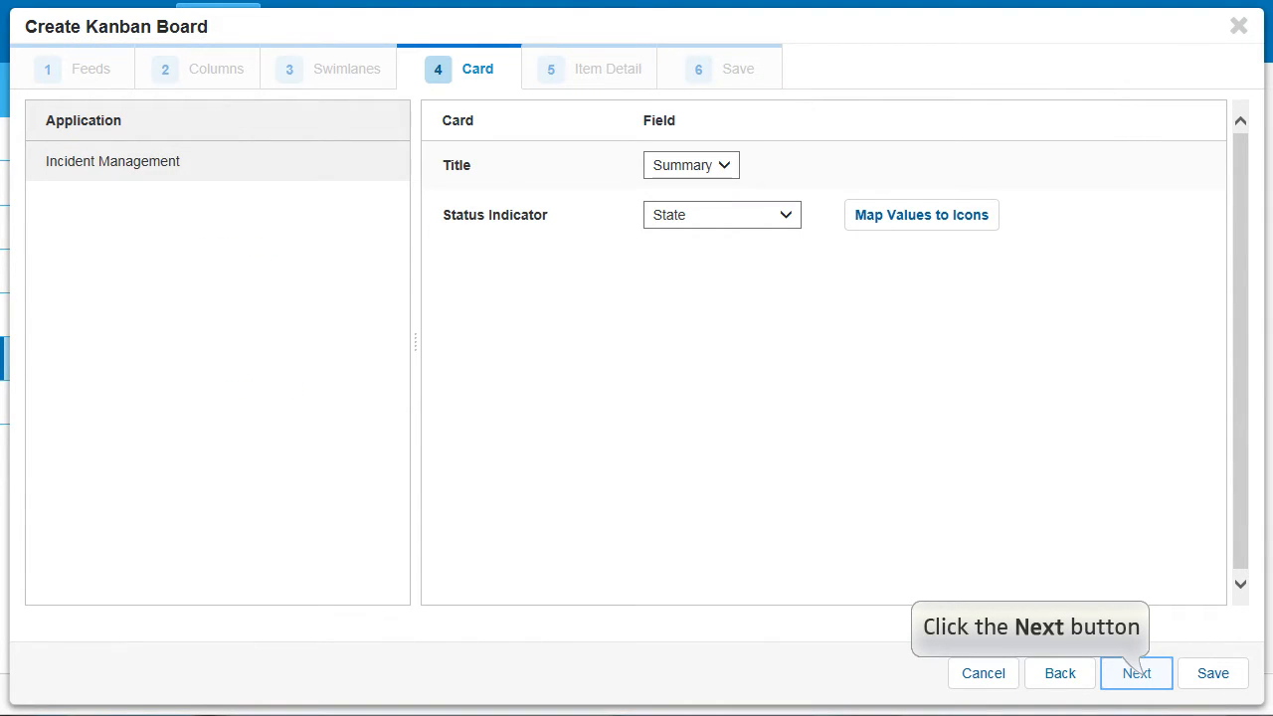
# Proceed to the item detail setup and add the Incident Number and Details fields to the selected fields.
pyautogui.click(1137, 673)
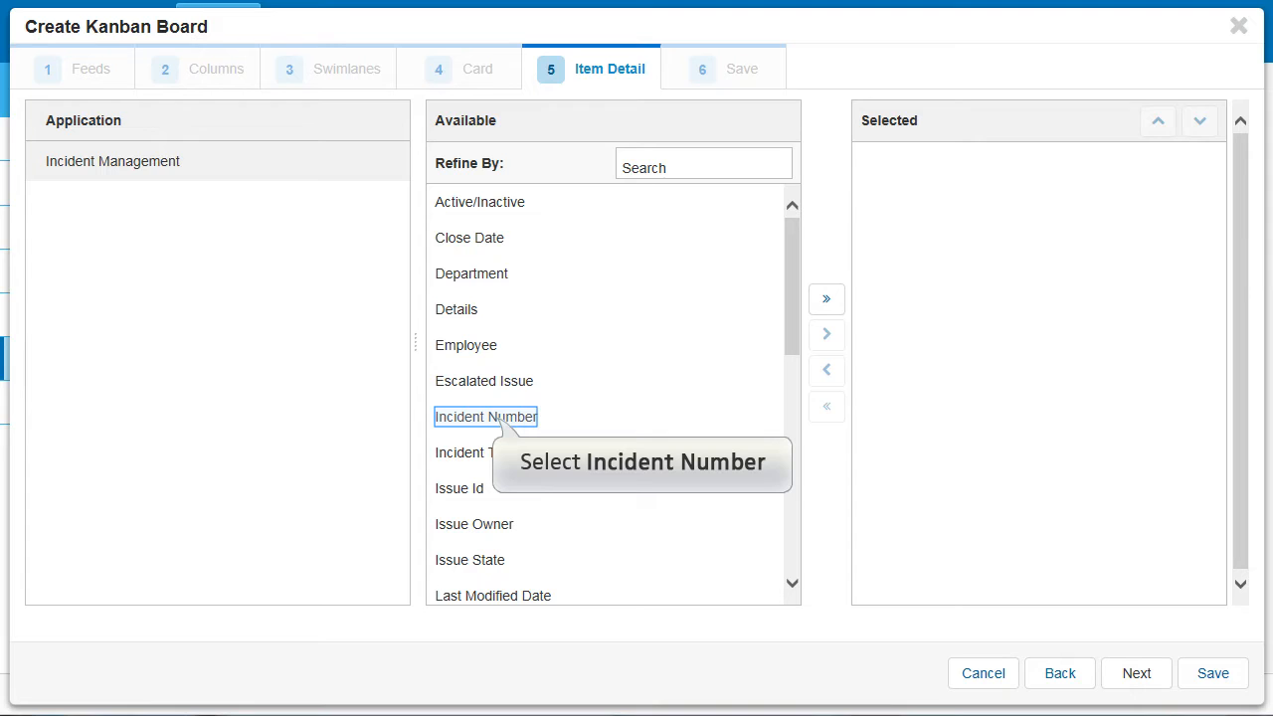
pyautogui.click(502, 419)
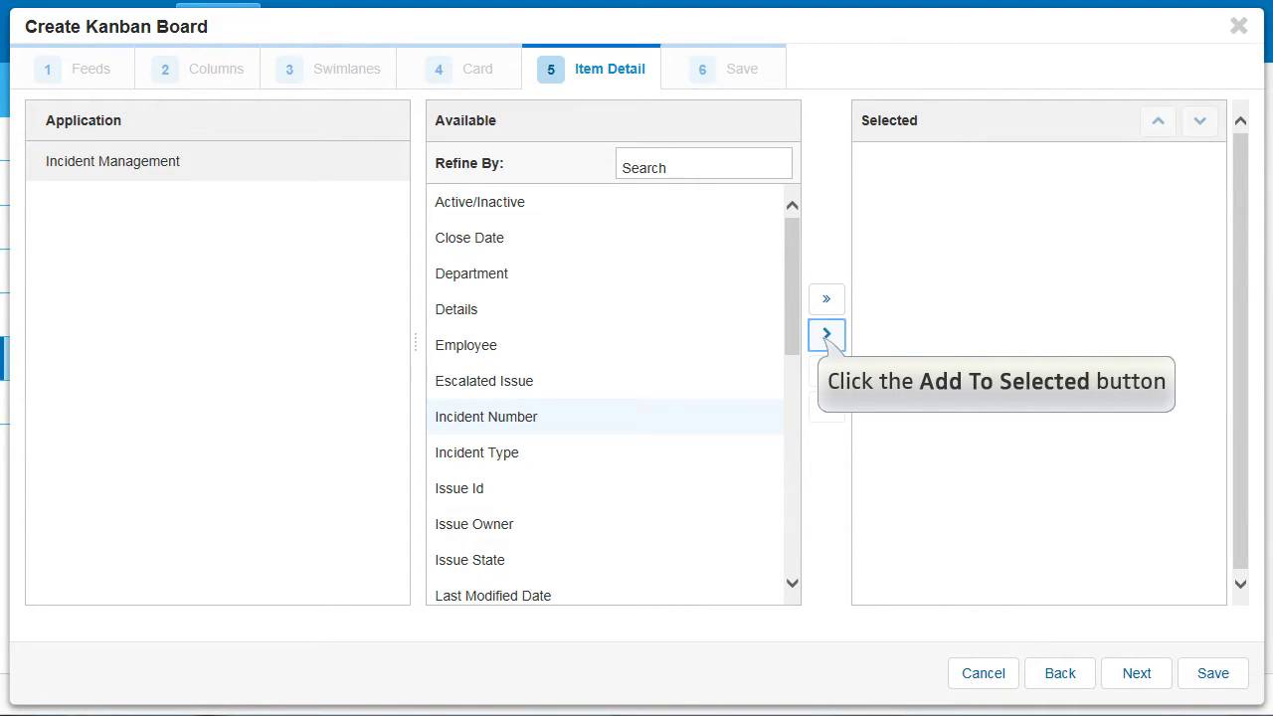
pyautogui.click(826, 336)
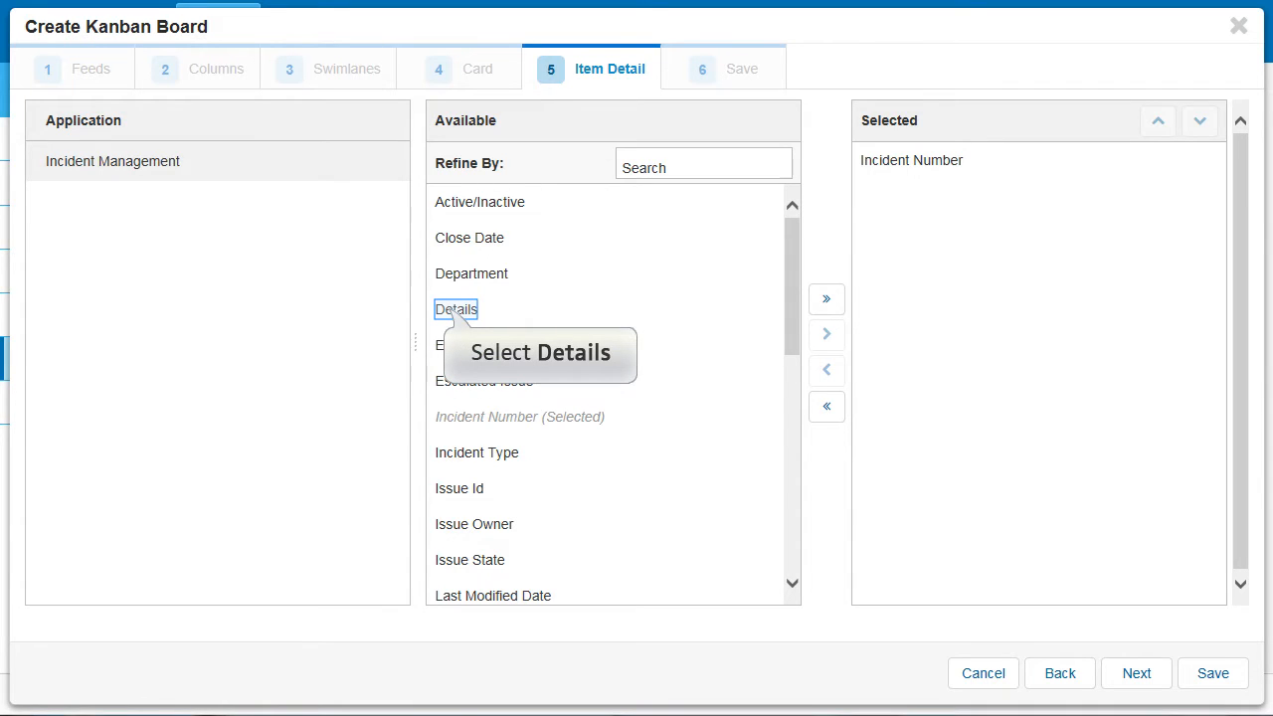
pyautogui.click(458, 313)
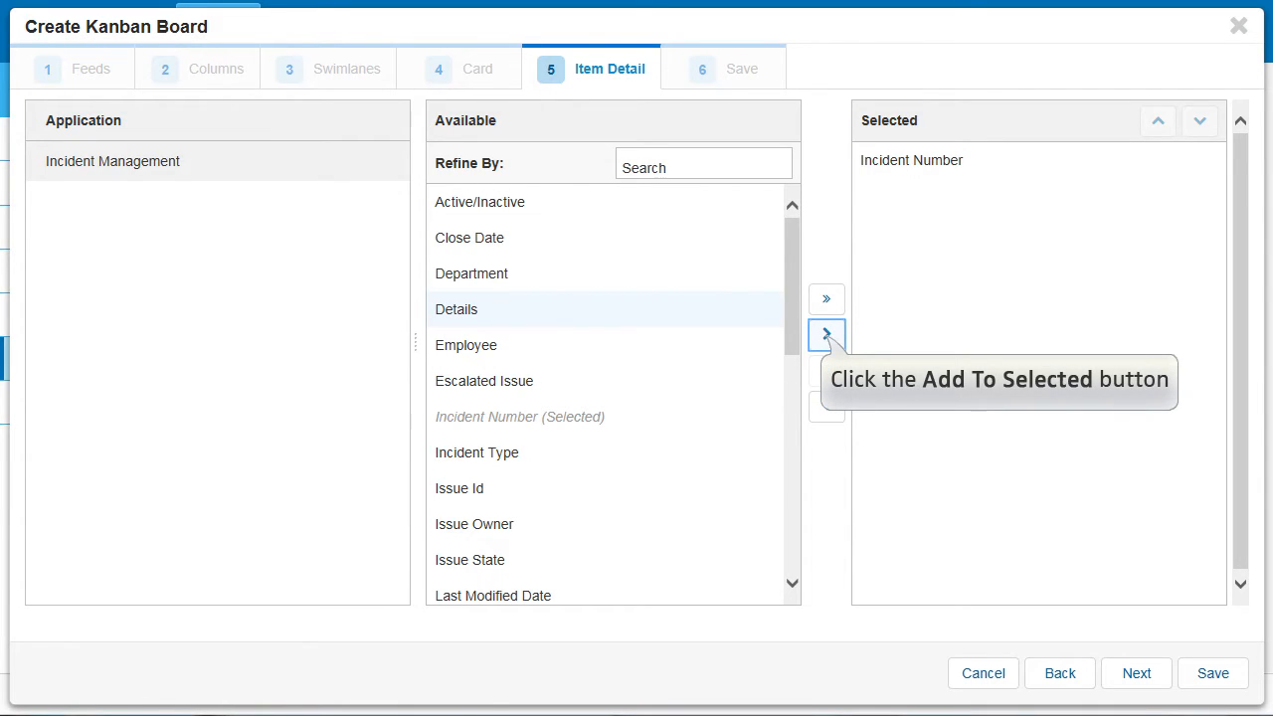
pyautogui.click(827, 336)
# Add the Project and Owner fields to the selected item detail fields.
pyautogui.moveTo(793, 326); pyautogui.dragTo(818, 468)
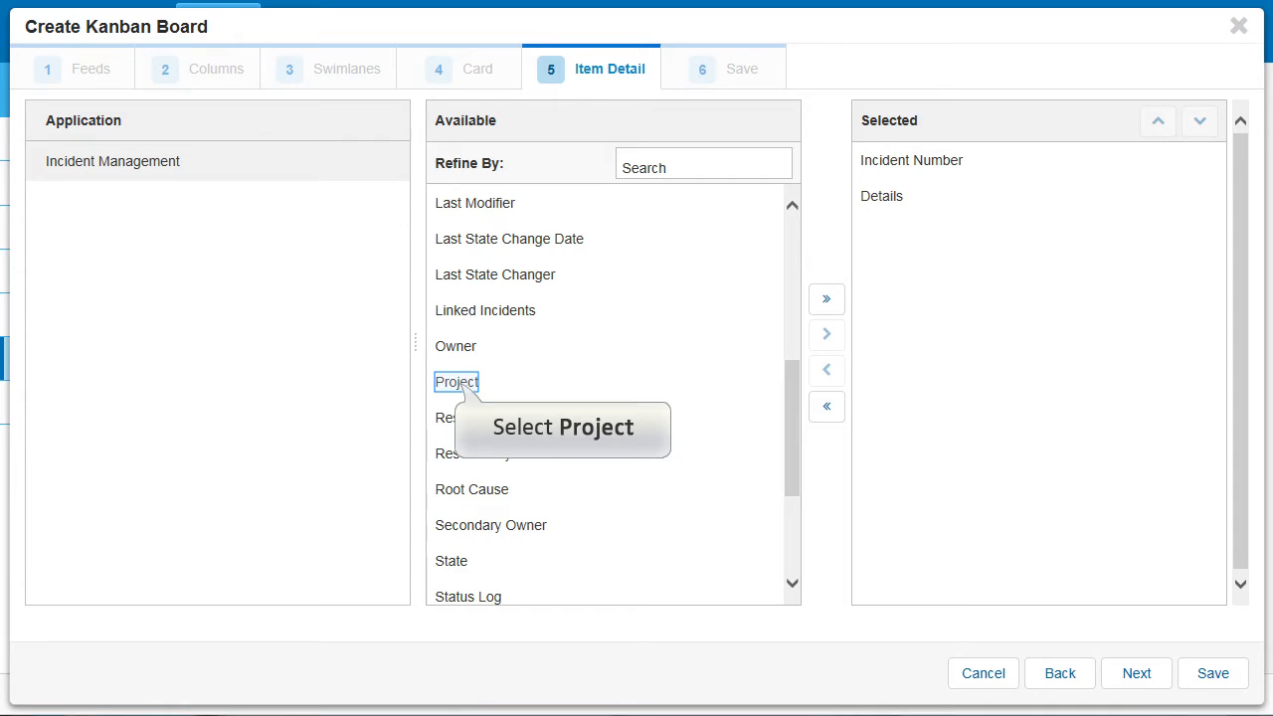
pyautogui.click(457, 382)
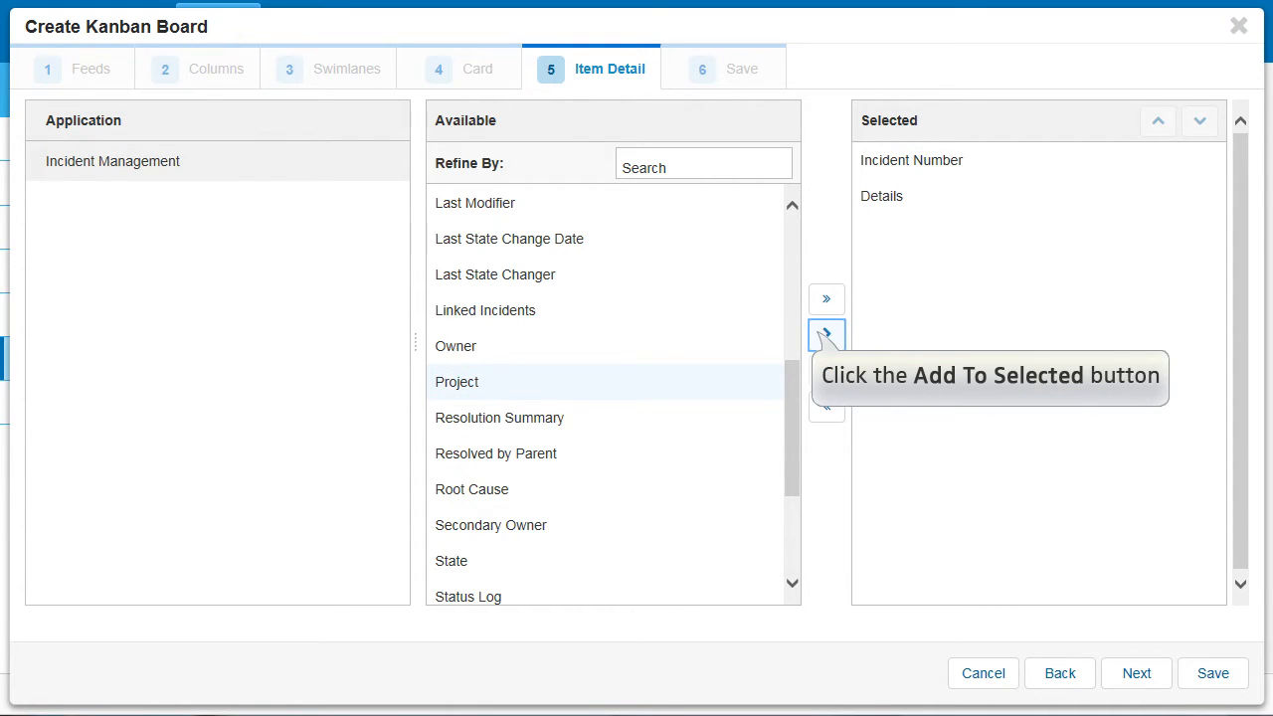
pyautogui.click(826, 334)
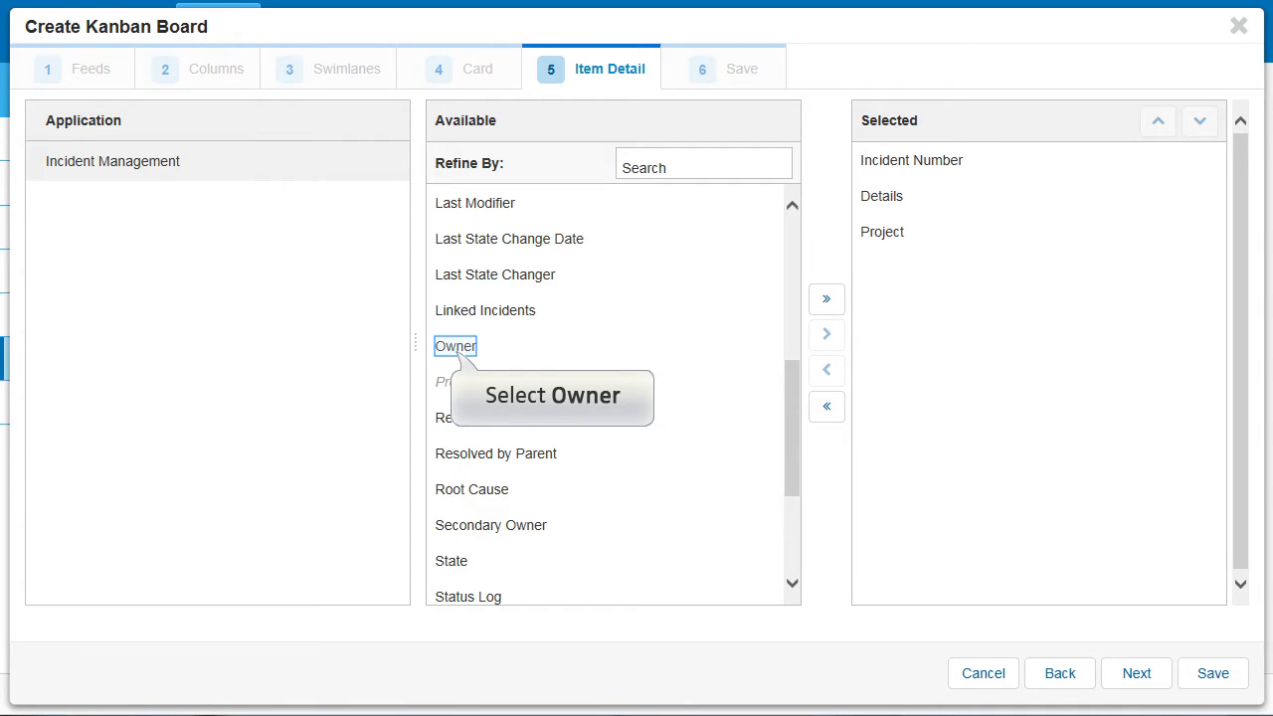
pyautogui.click(456, 346)
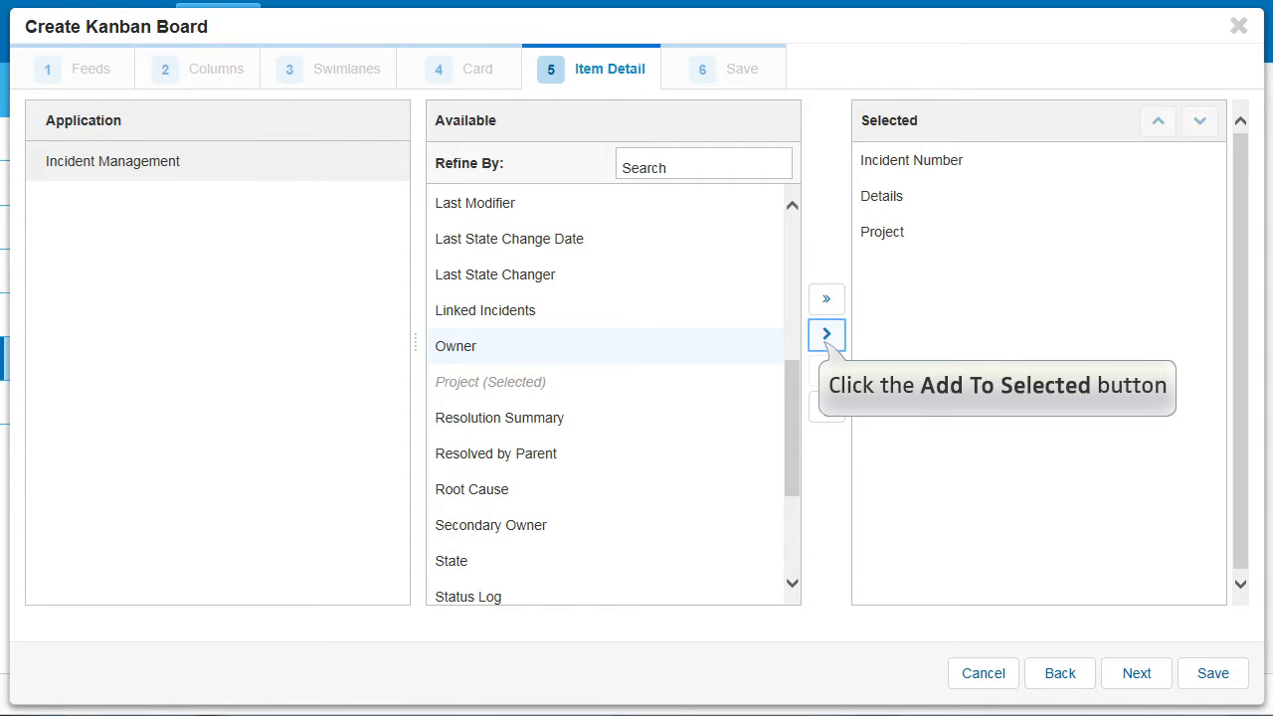
pyautogui.click(826, 335)
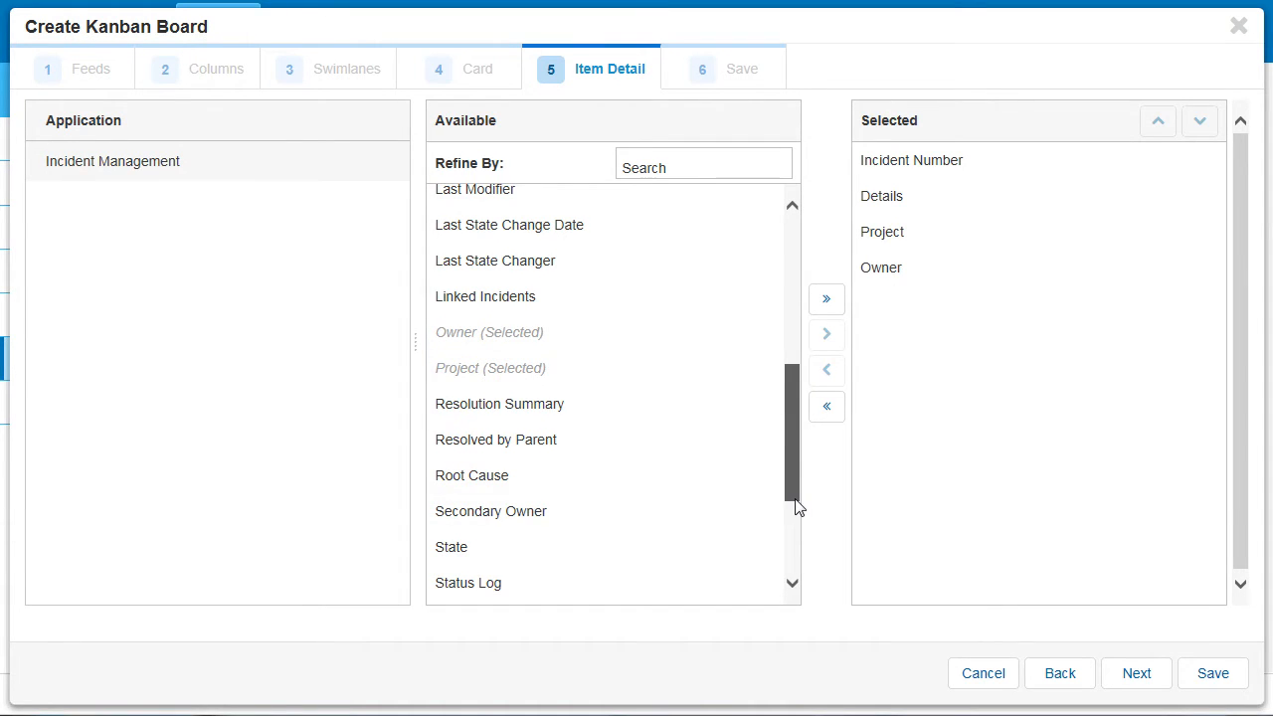
# Add the Submit Date and Submitter fields to the selected item detail fields.
pyautogui.scroll(-2, 798, 518)
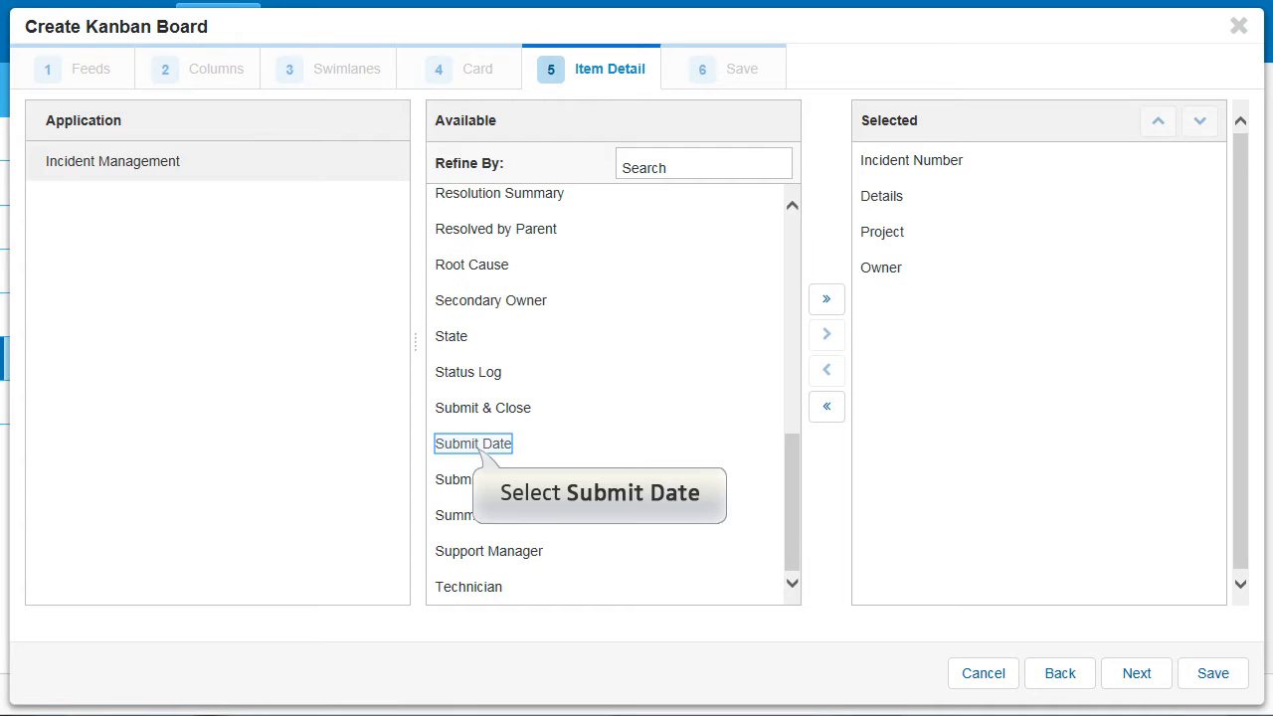
pyautogui.click(472, 444)
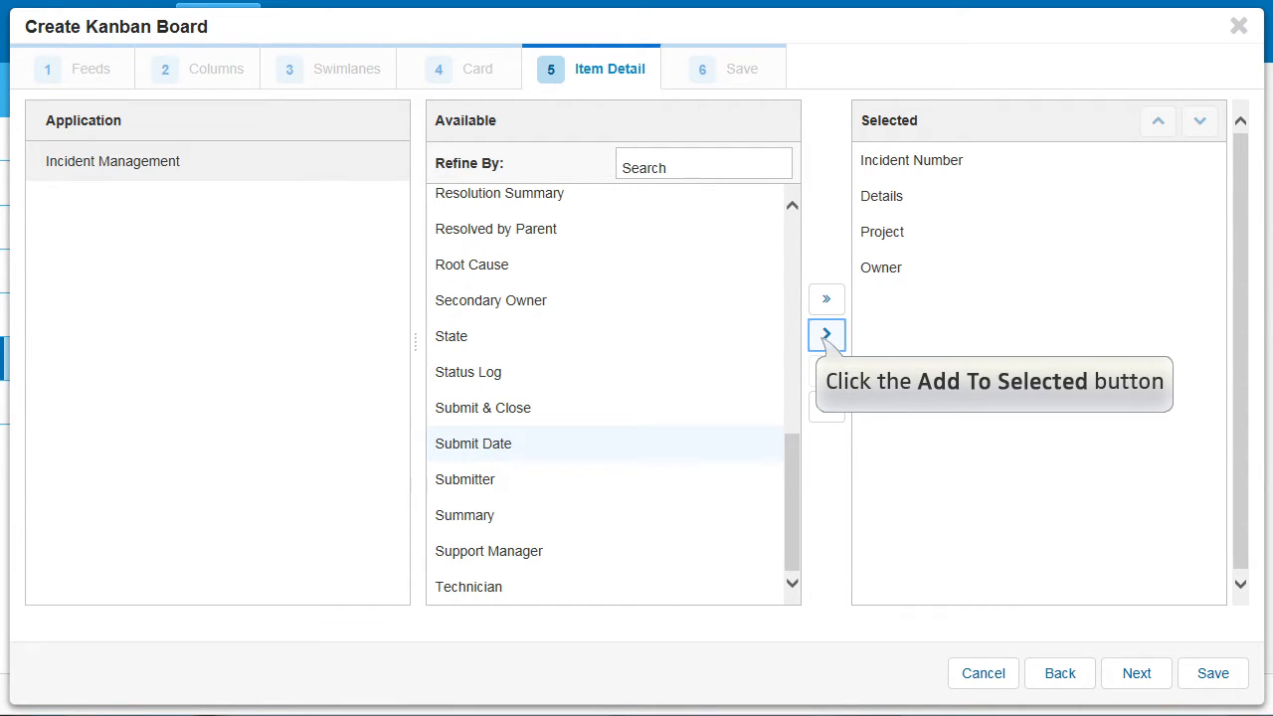
pyautogui.click(825, 336)
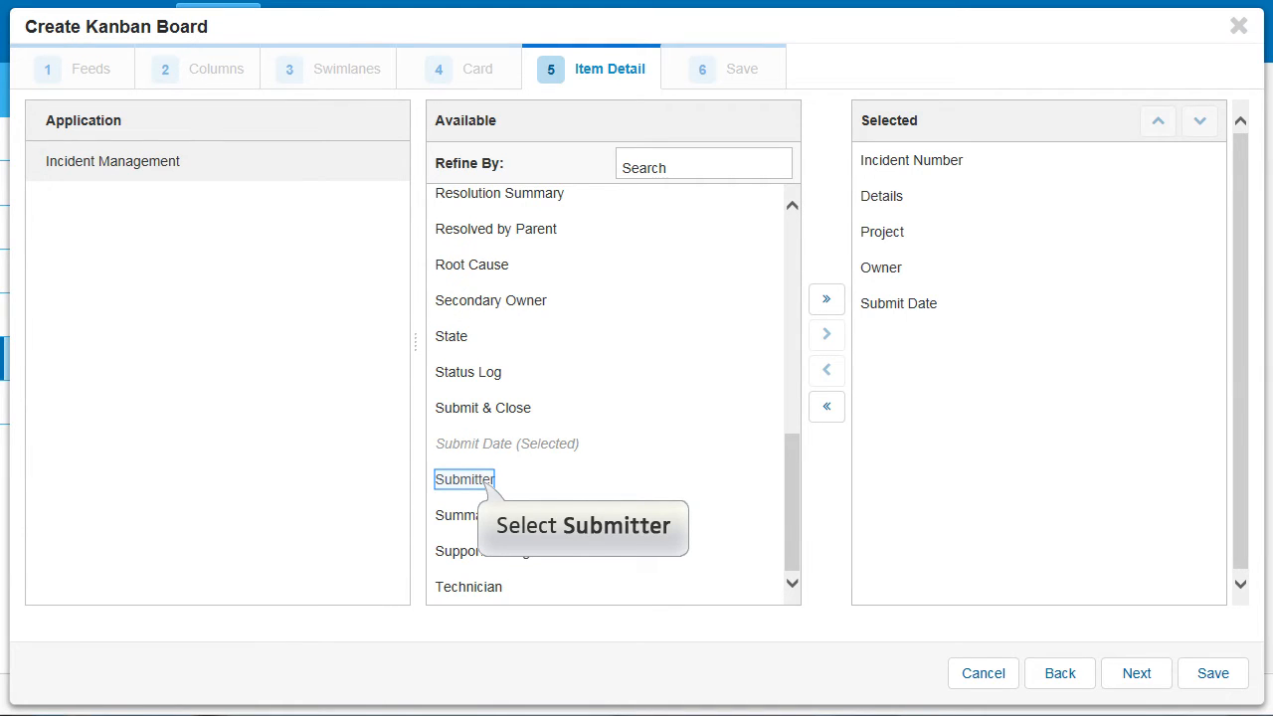
pyautogui.click(486, 484)
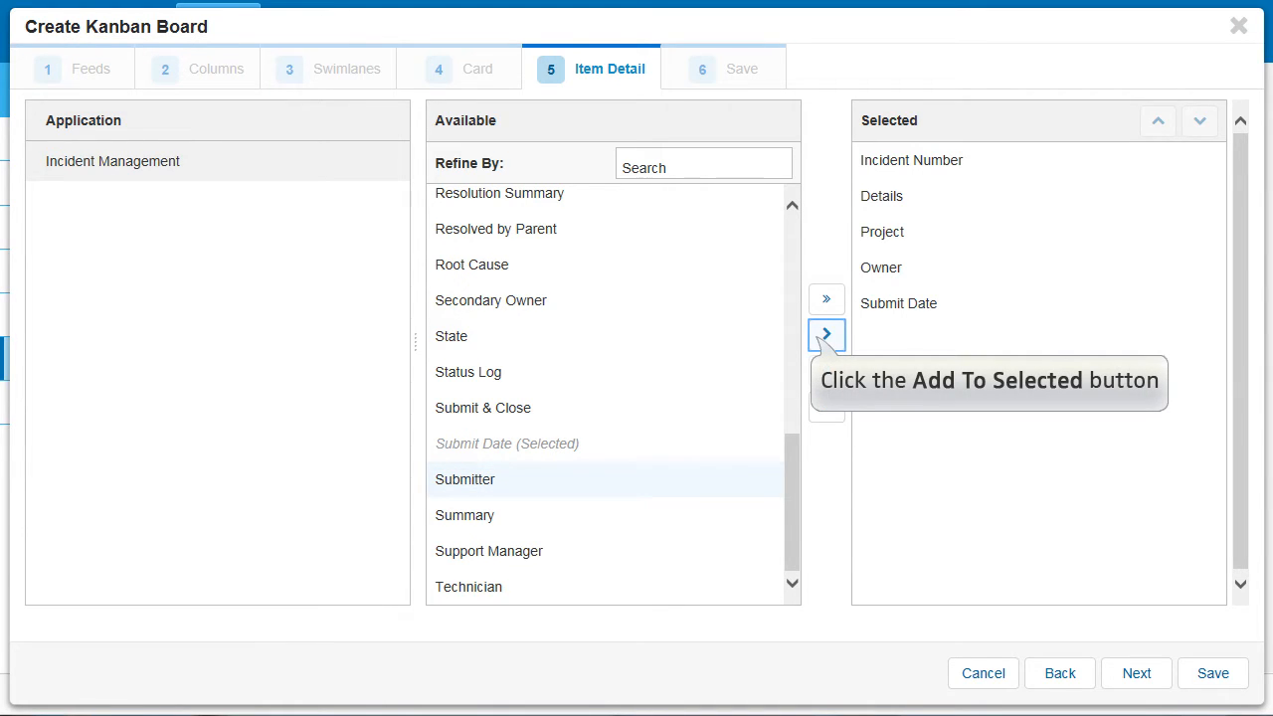
pyautogui.click(826, 335)
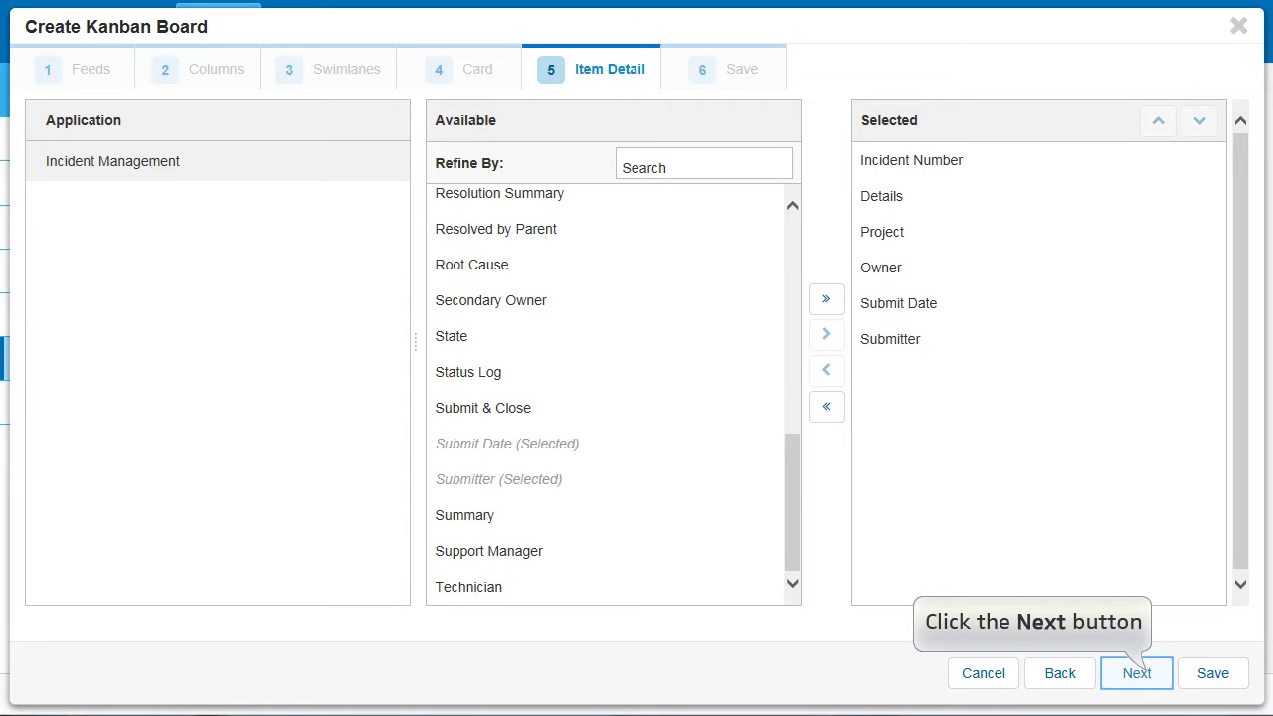
# Name the board Incidents Board, share it with All Users, and save it.
pyautogui.click(1137, 673)
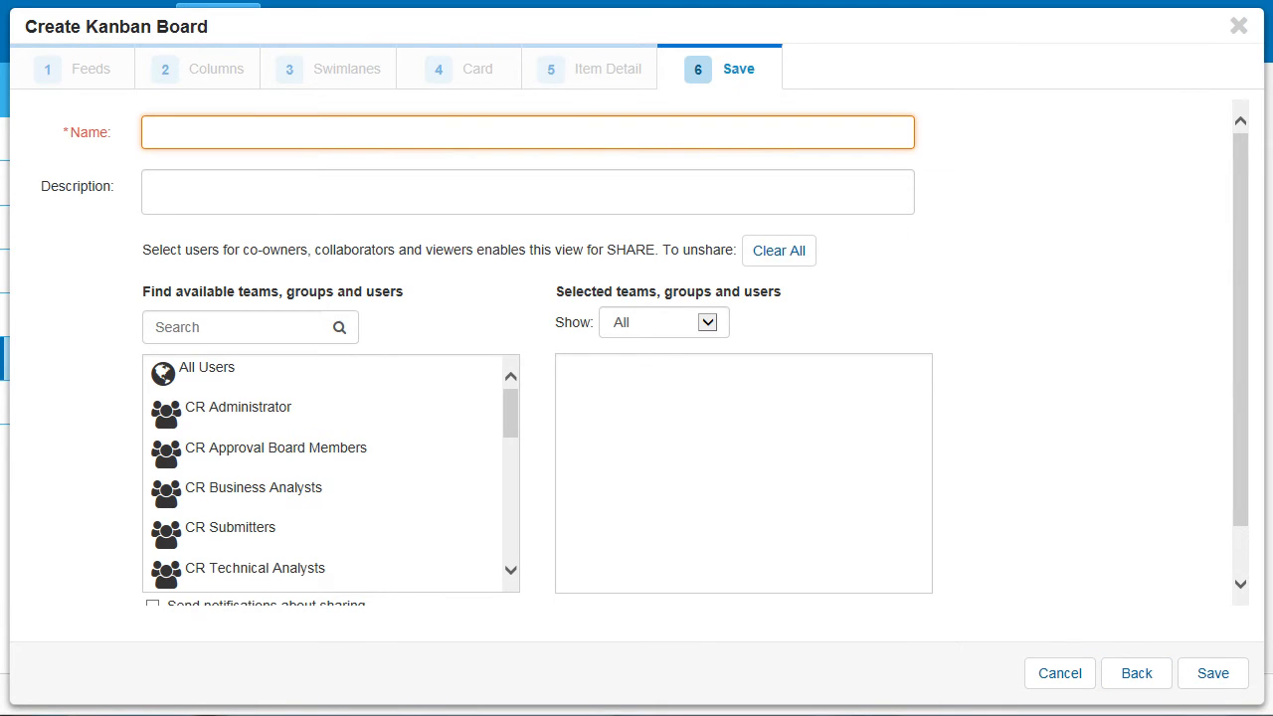
pyautogui.write('Incident s Board')
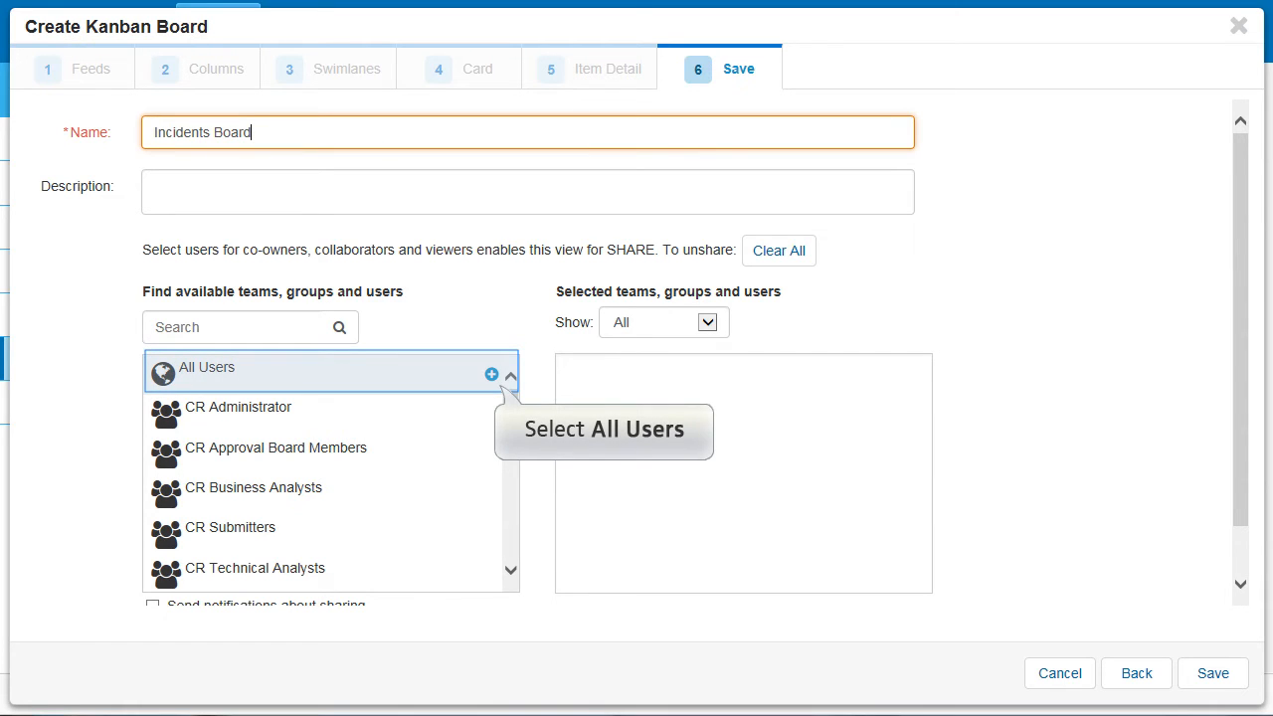
pyautogui.click(491, 375)
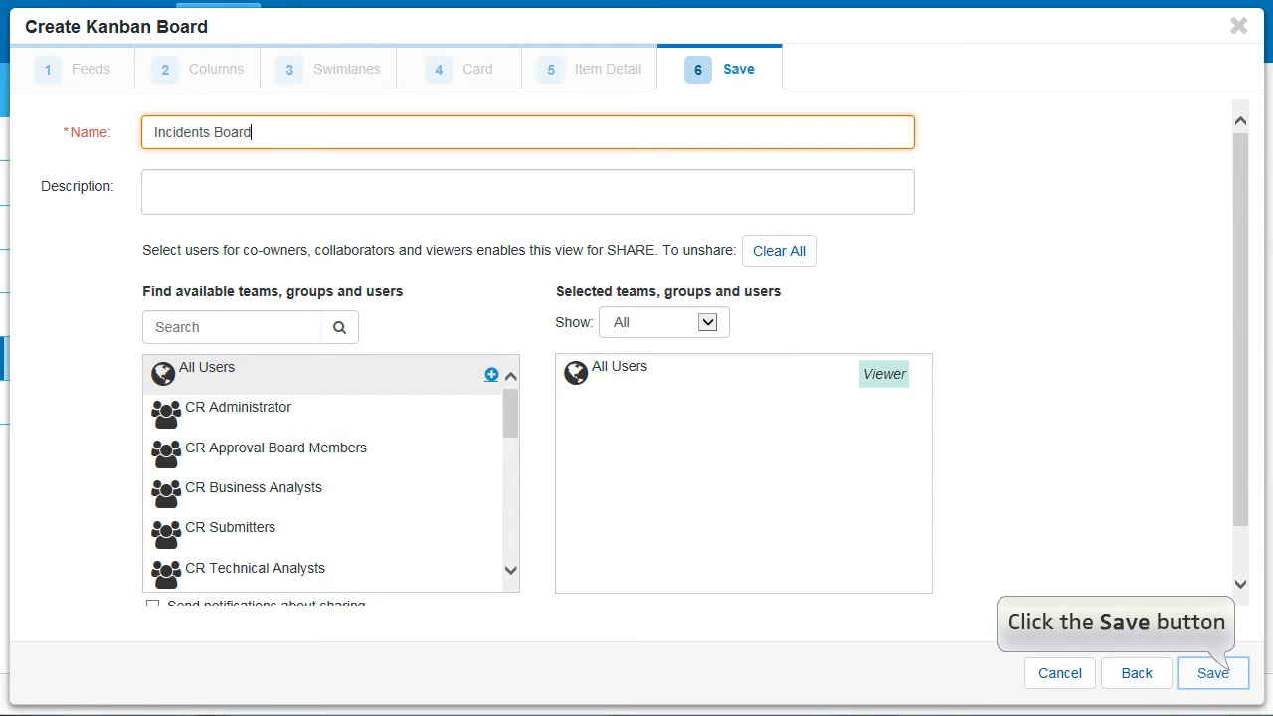
pyautogui.click(1214, 674)
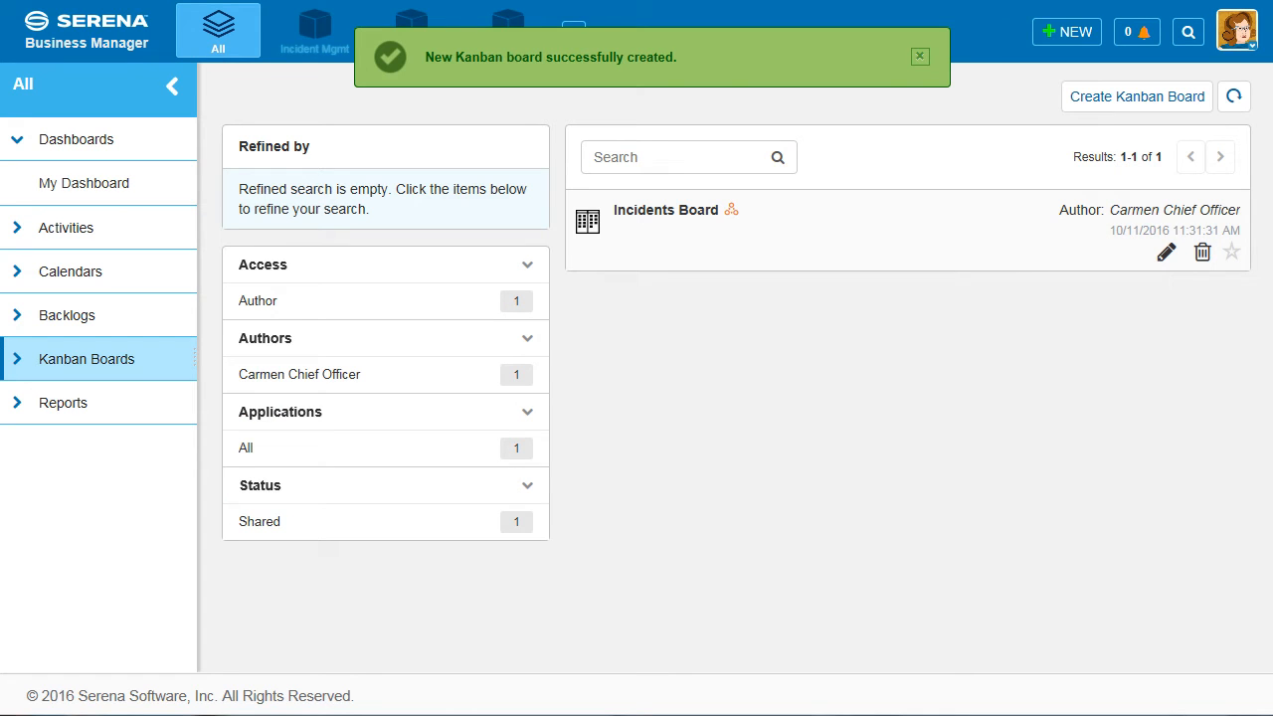
# Add Incidents Board to the Kanban Boards navigation group and open the board.
pyautogui.moveTo(597, 250); pyautogui.dragTo(103, 410)
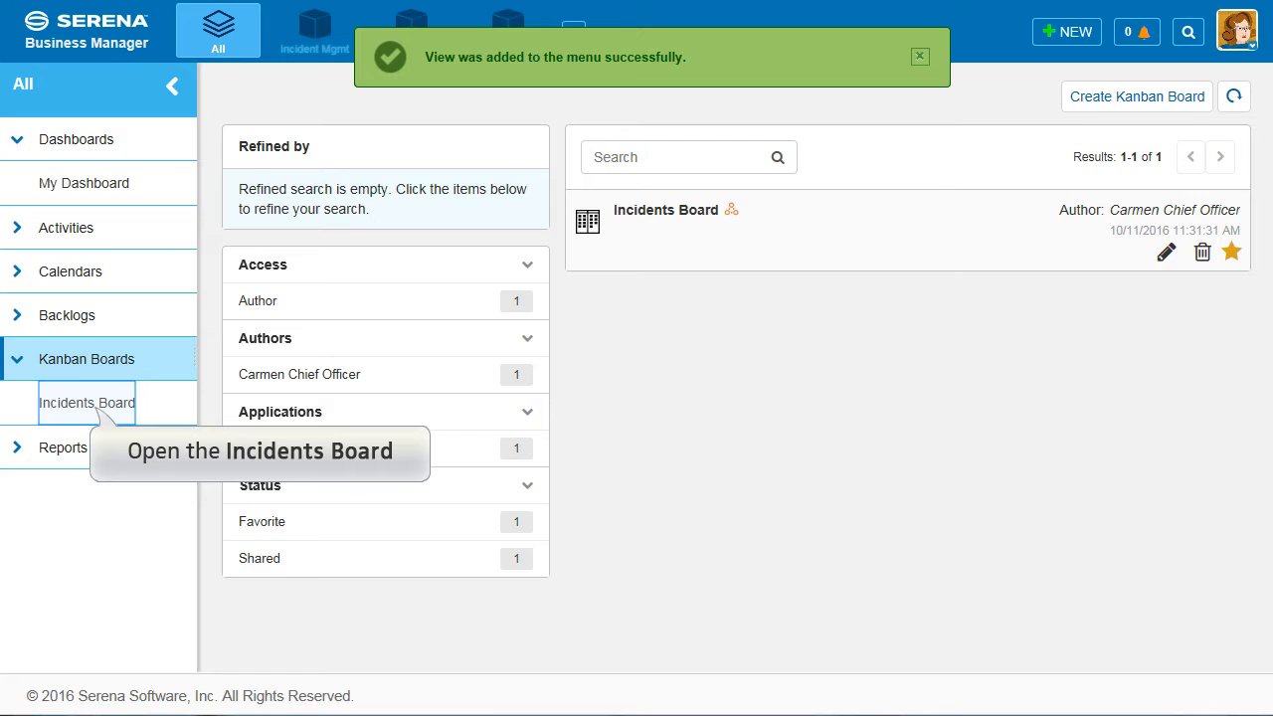
pyautogui.click(86, 402)
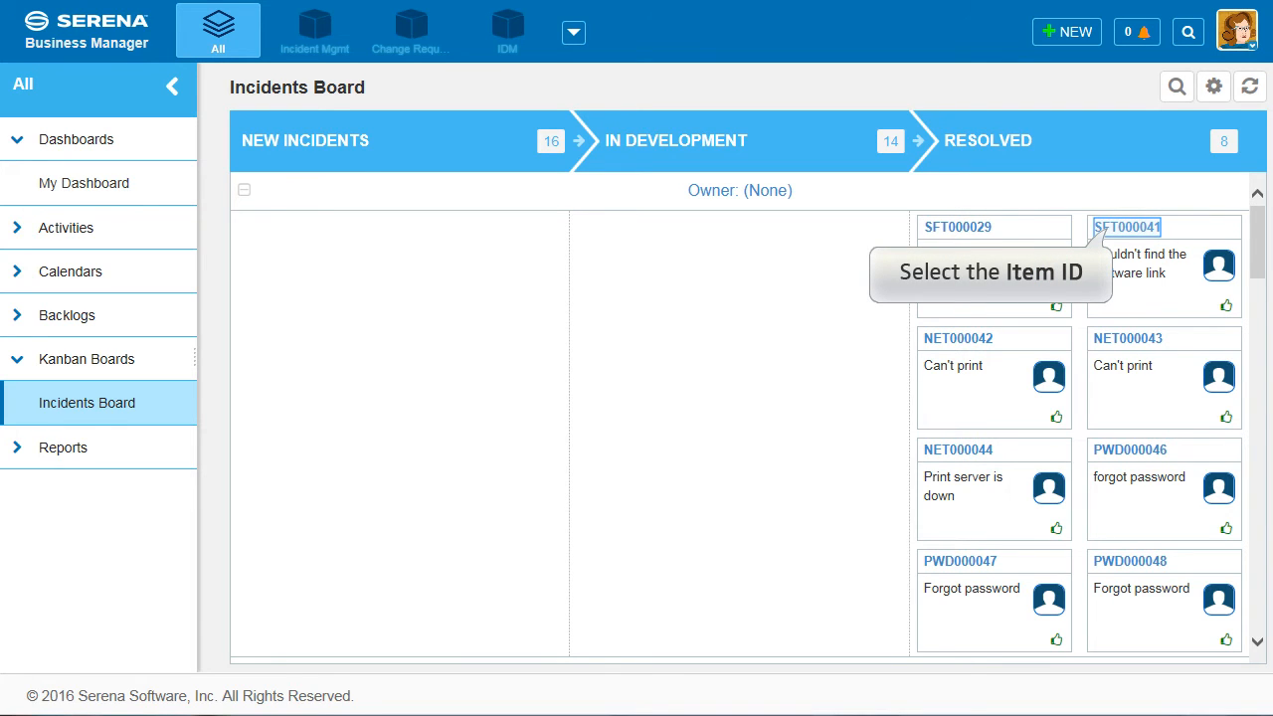
# Examine the full form and card details of the "Couldn't find the software link" incident, and look through the board's owner swimlanes.
pyautogui.click(1102, 232)
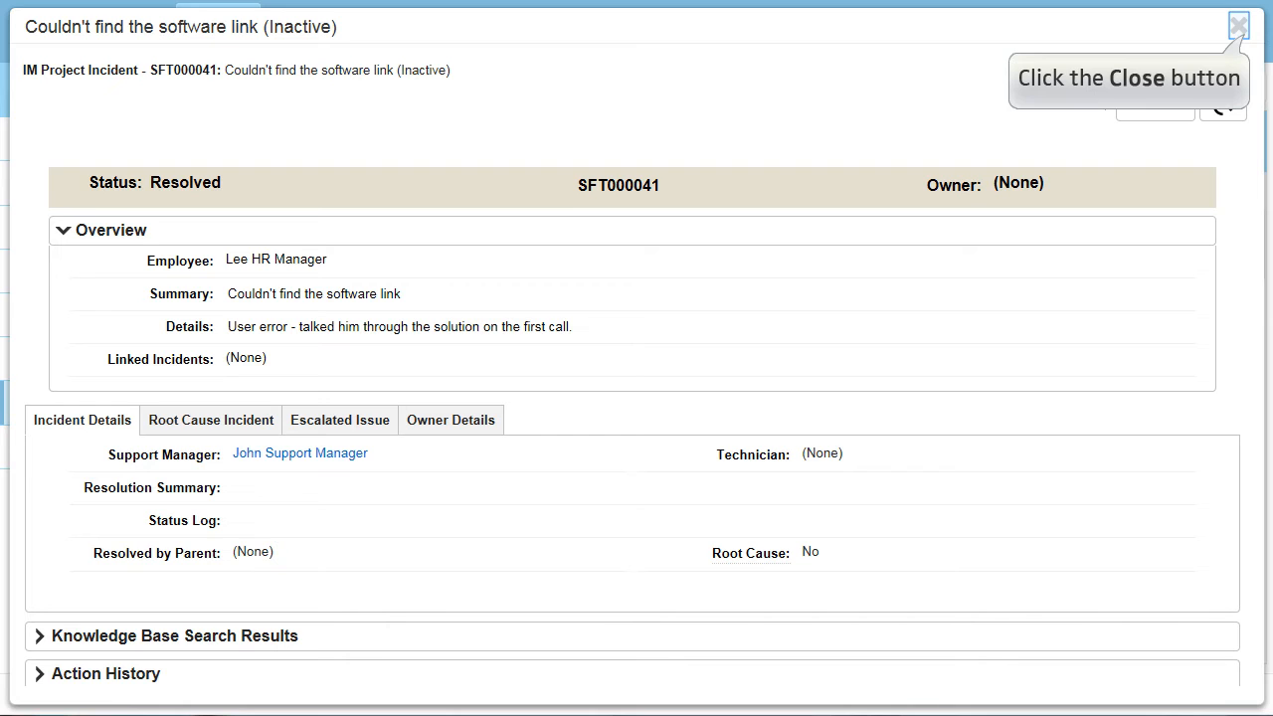
pyautogui.click(1238, 24)
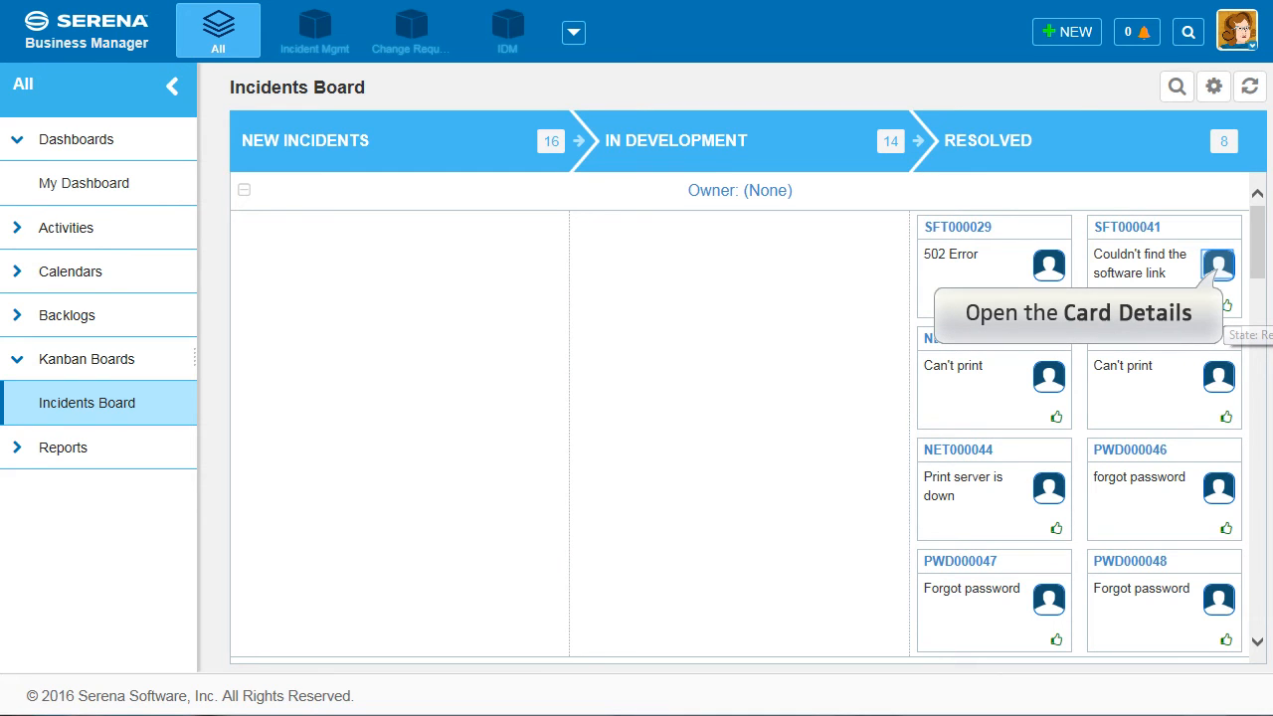
pyautogui.click(1218, 263)
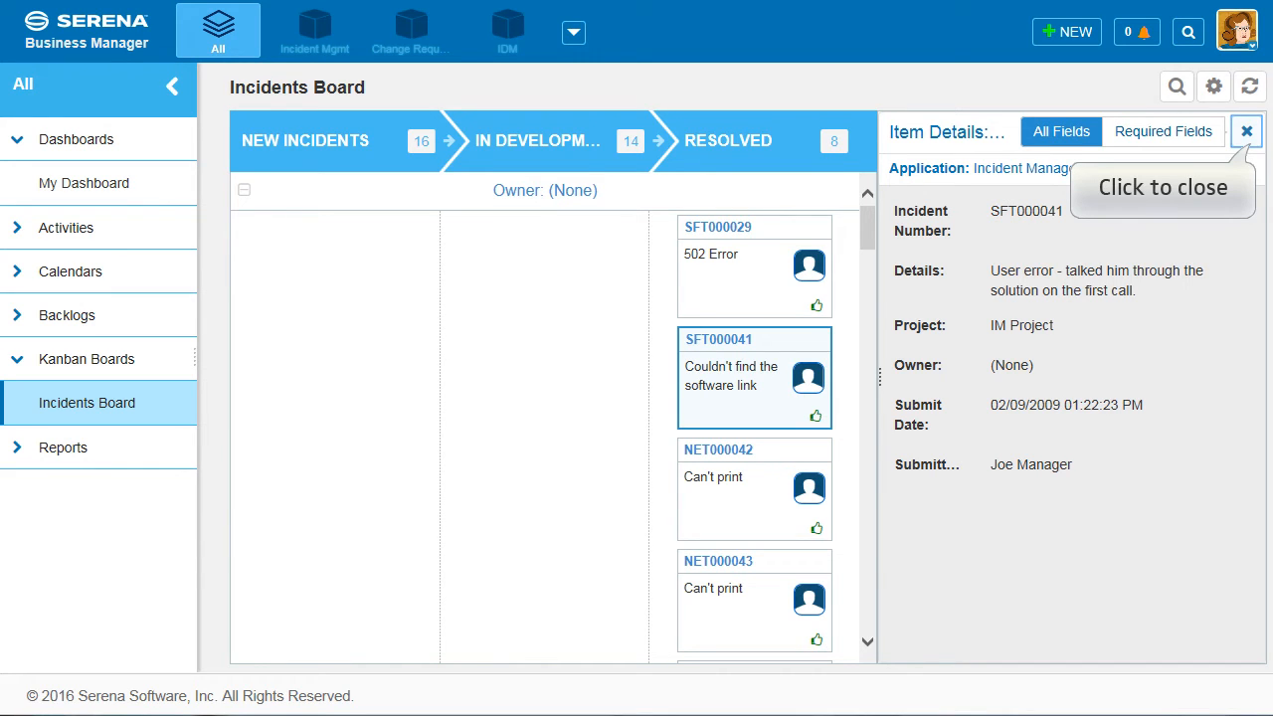
pyautogui.click(1246, 132)
pyautogui.scroll(-3, 1265, 293)
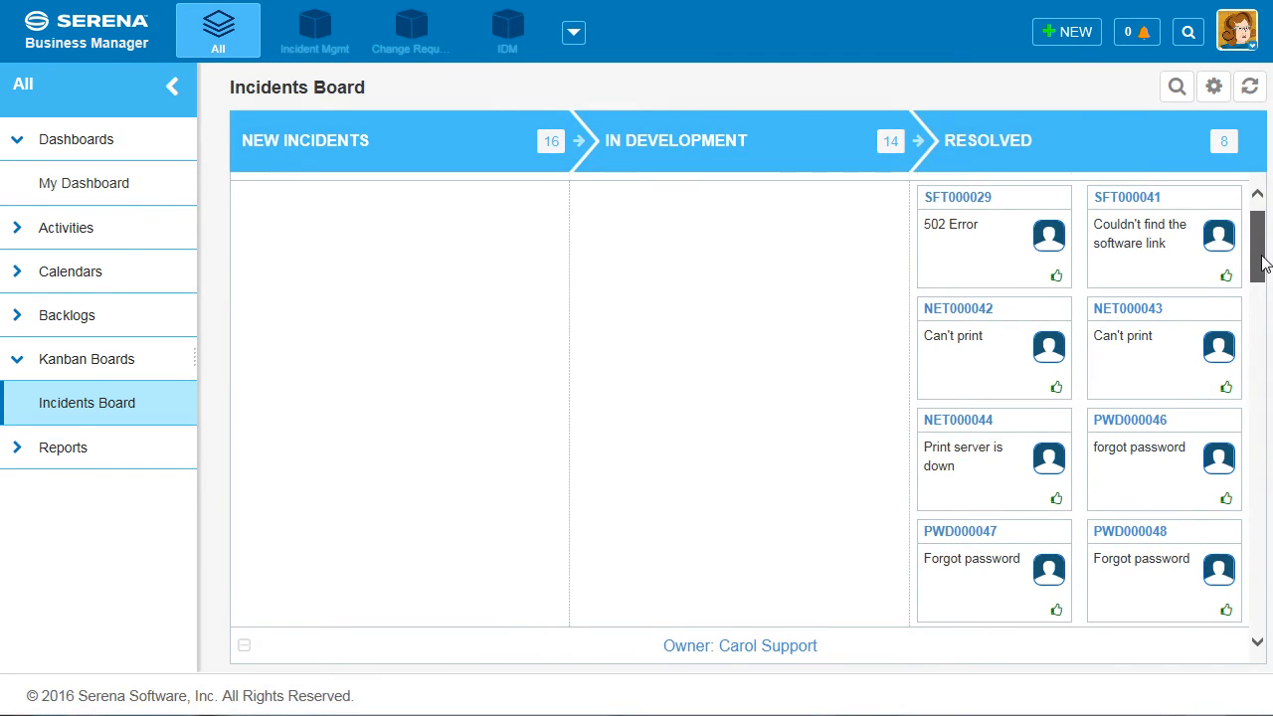
pyautogui.moveTo(1265, 294); pyautogui.dragTo(1269, 608)
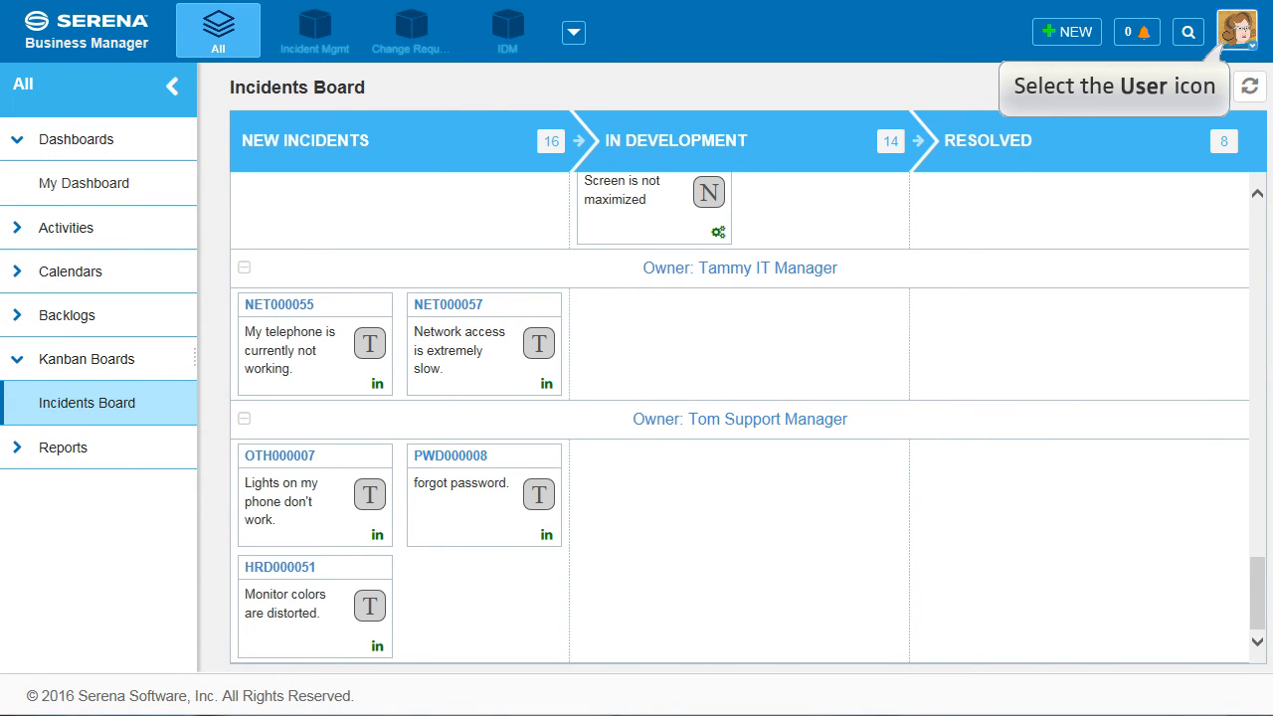
# Sign out of the current user account.
pyautogui.click(1238, 31)
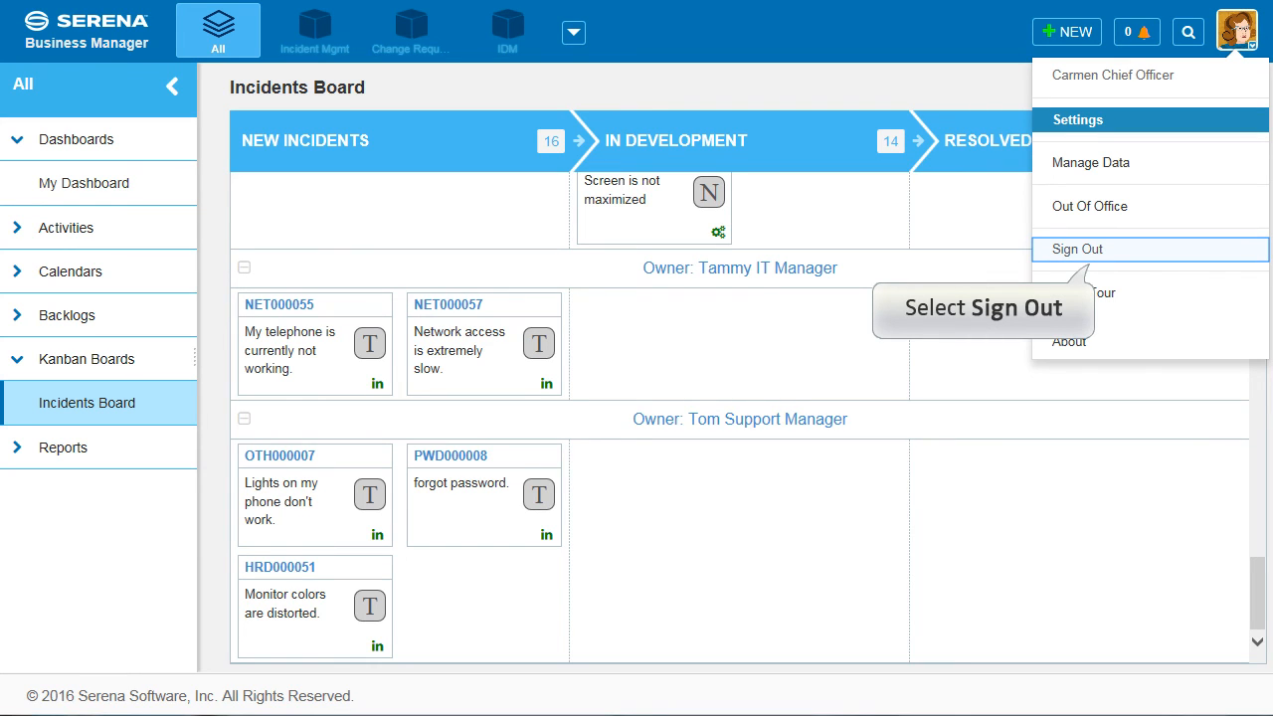
pyautogui.click(1079, 249)
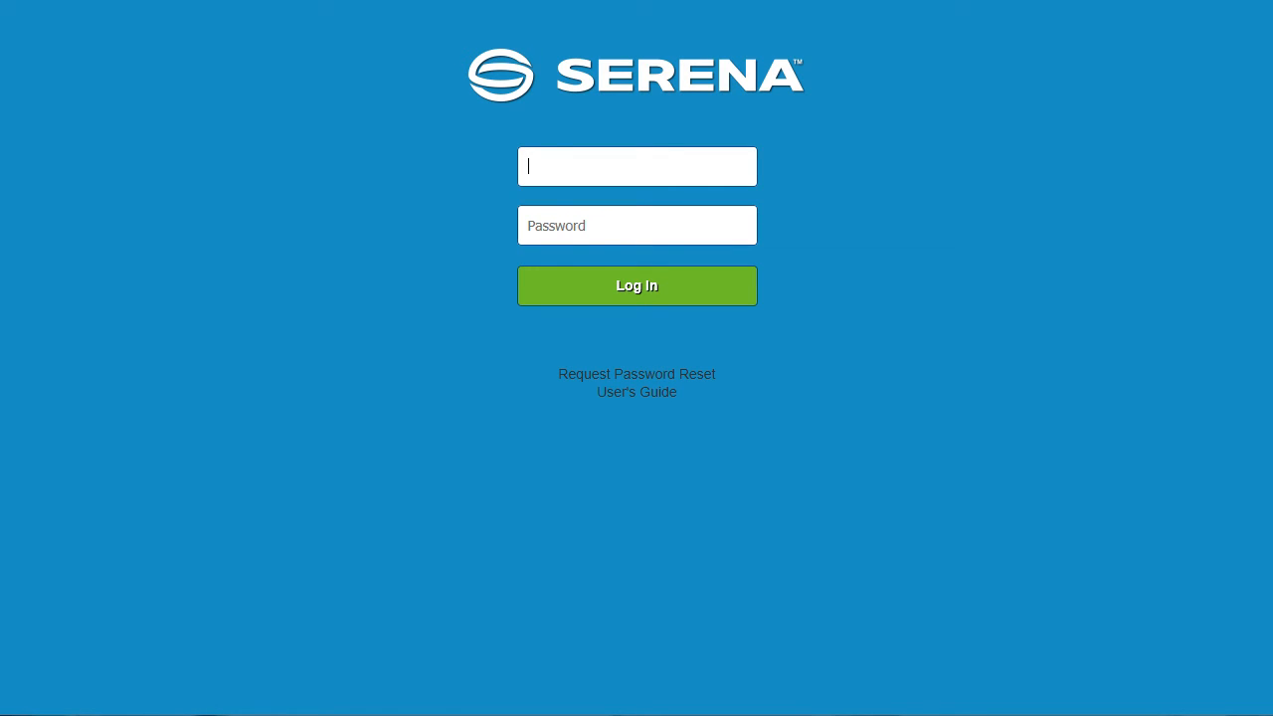